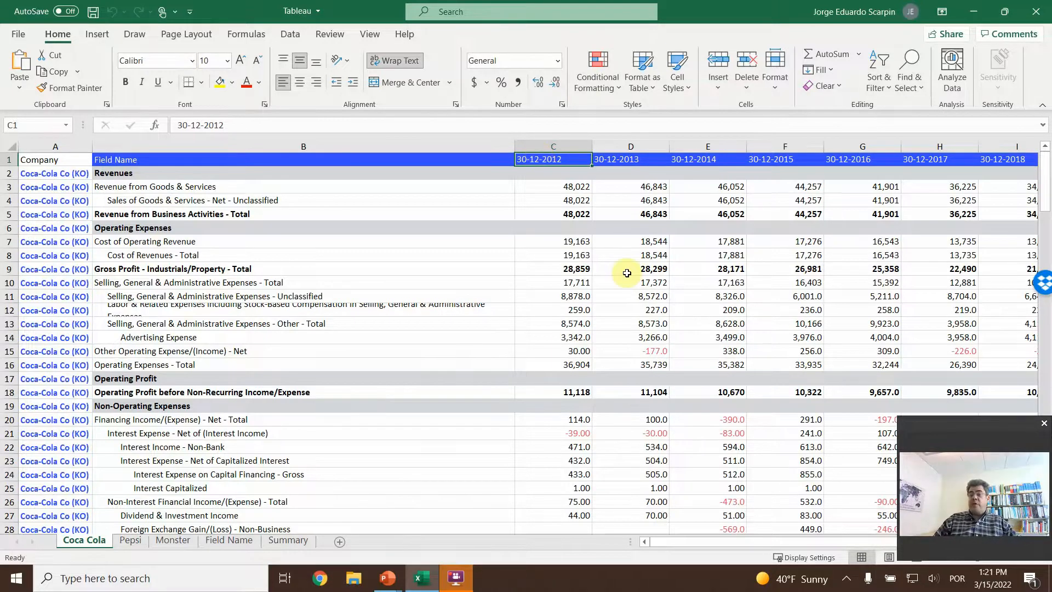
- Examine the income statement rows on the Coca Cola sheet, and move the workbook window out of the way
scroll(277, 216, down, 10)
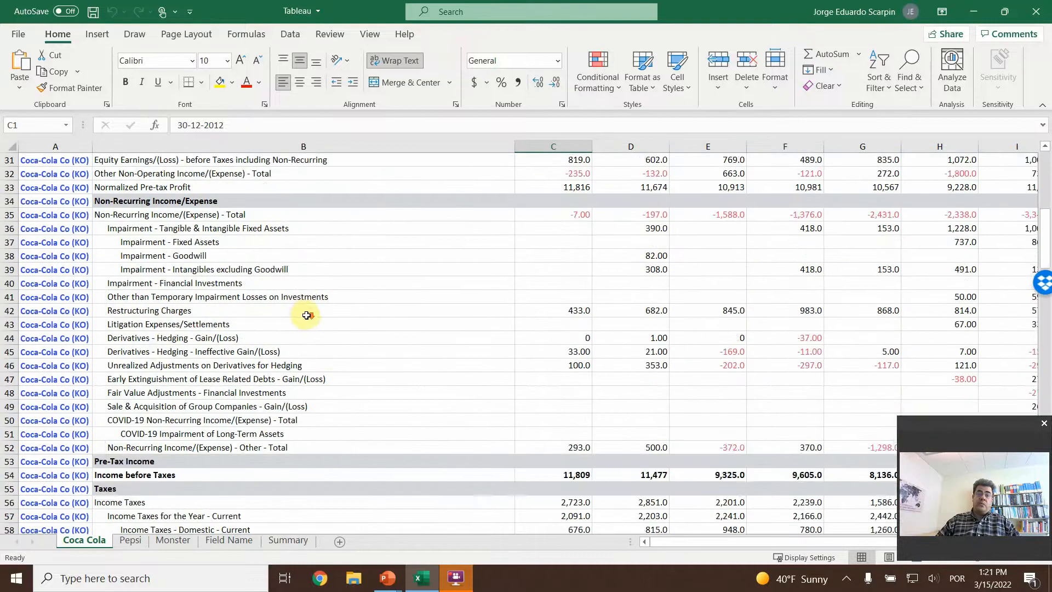
scroll(306, 315, down, 19)
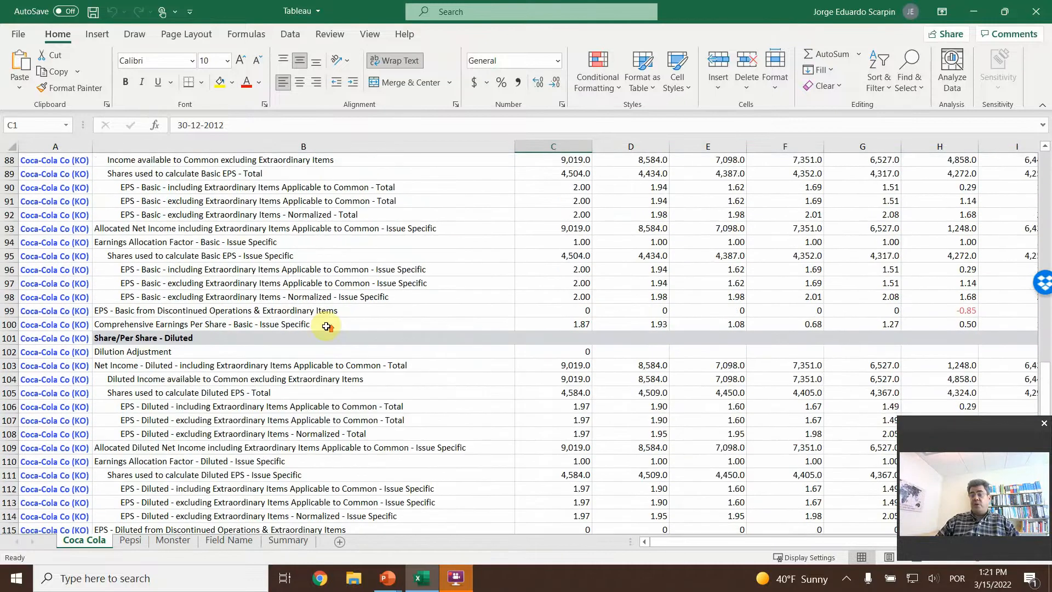
scroll(326, 326, up, 20)
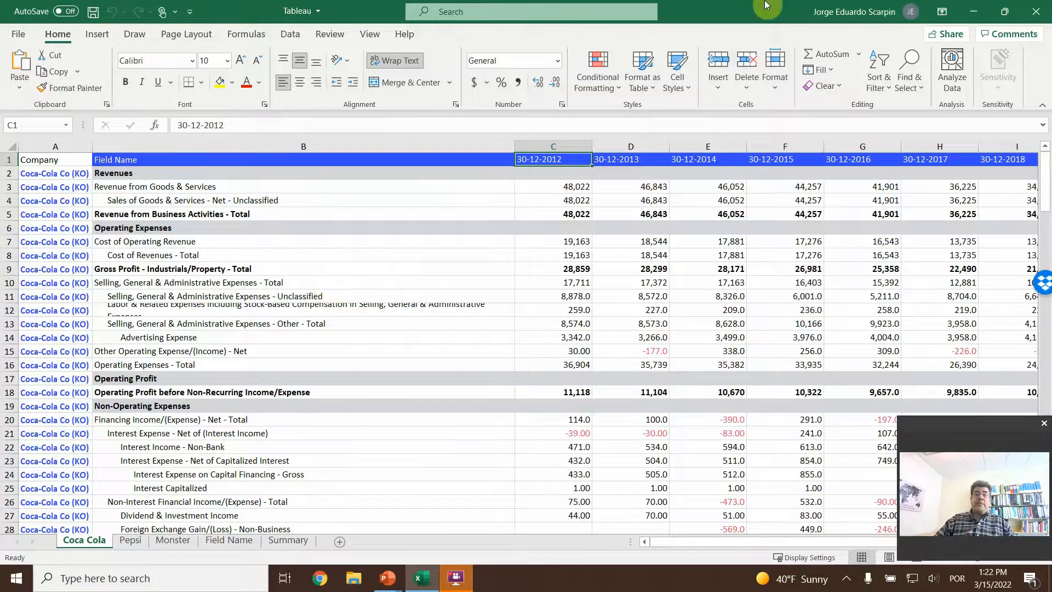
drag(740, 12, 0, 97)
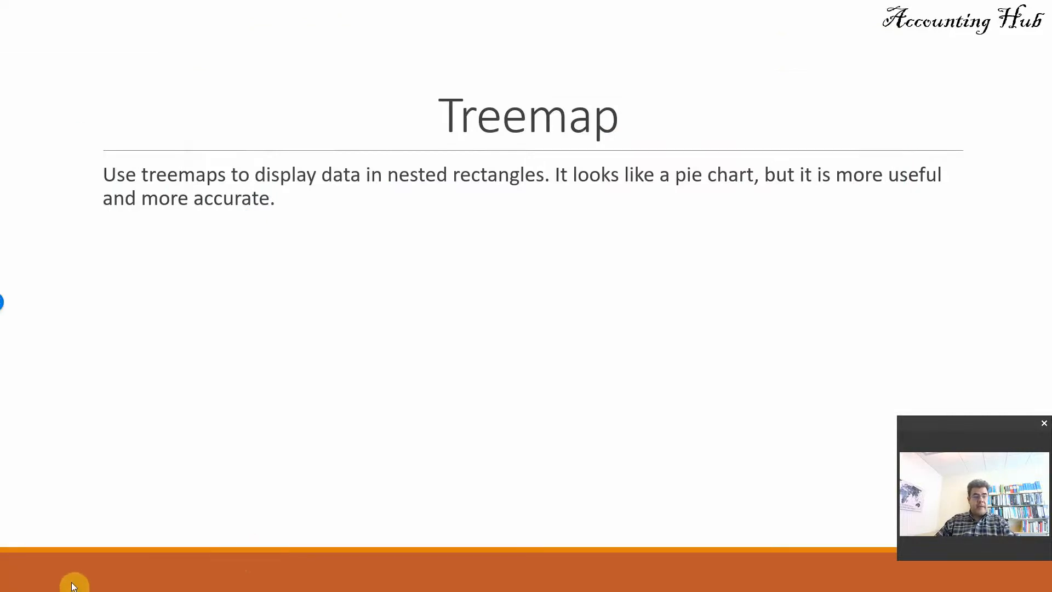
- Switch to Tableau and connect to the Microsoft Excel workbook named Tableau
click(16, 578)
click(352, 433)
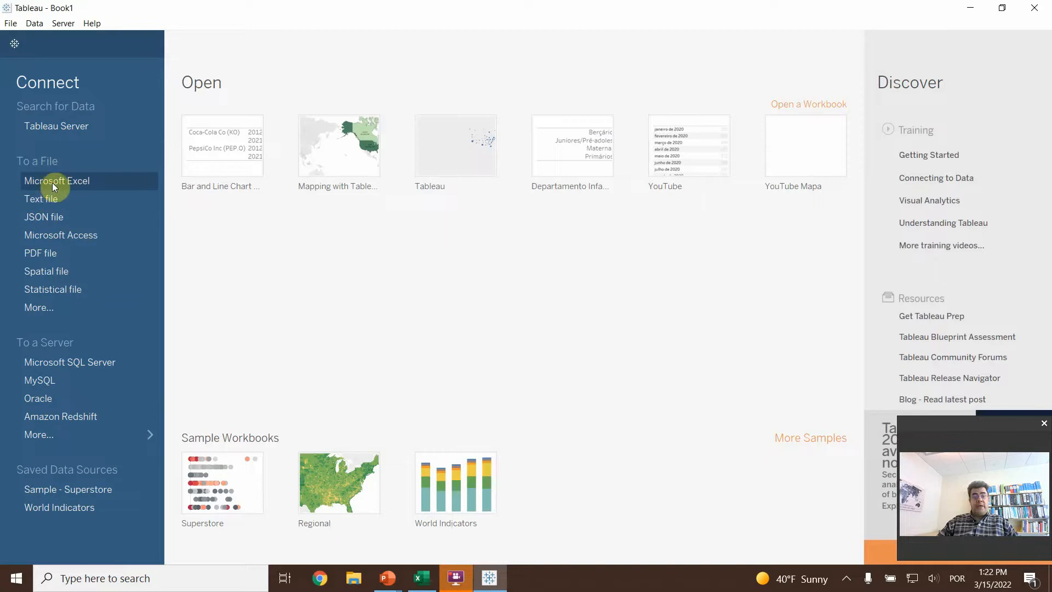
click(53, 185)
click(283, 218)
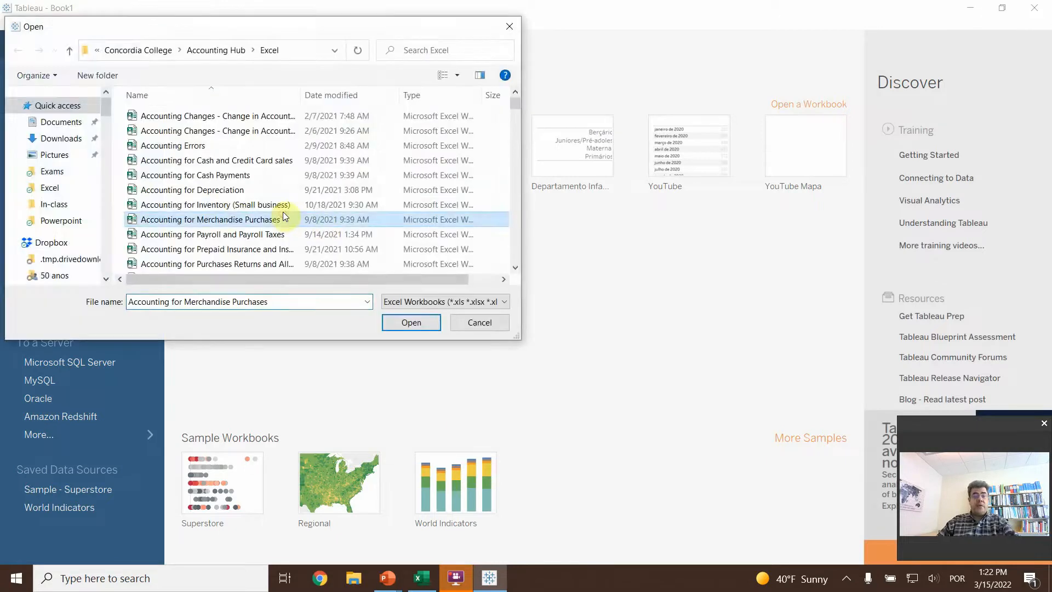
key(t)
click(420, 322)
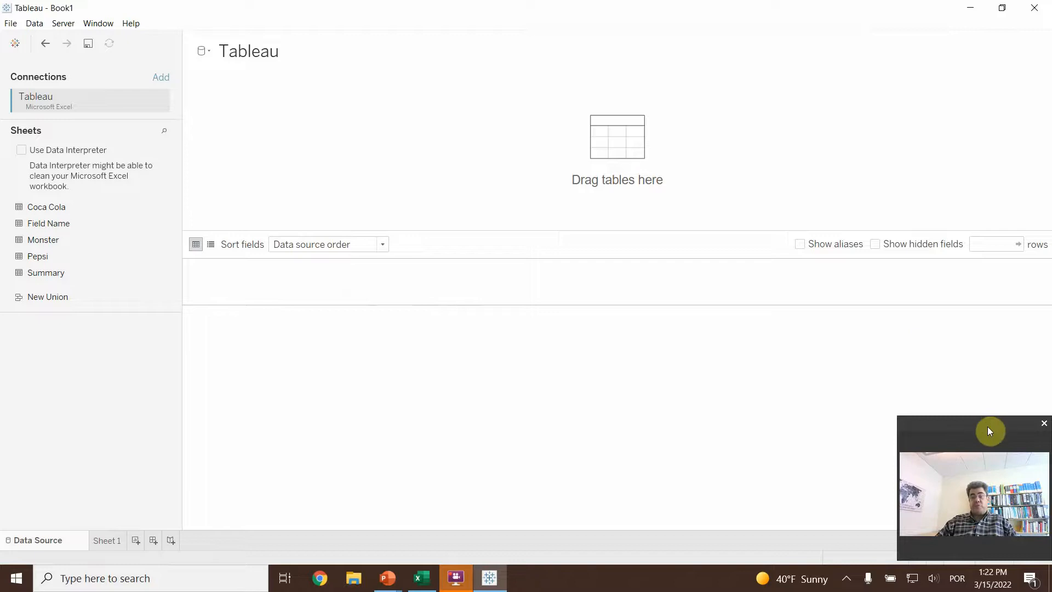
- Add the Coca Cola sheet as the data source table and go to worksheet Sheet 1
drag(987, 426, 107, 386)
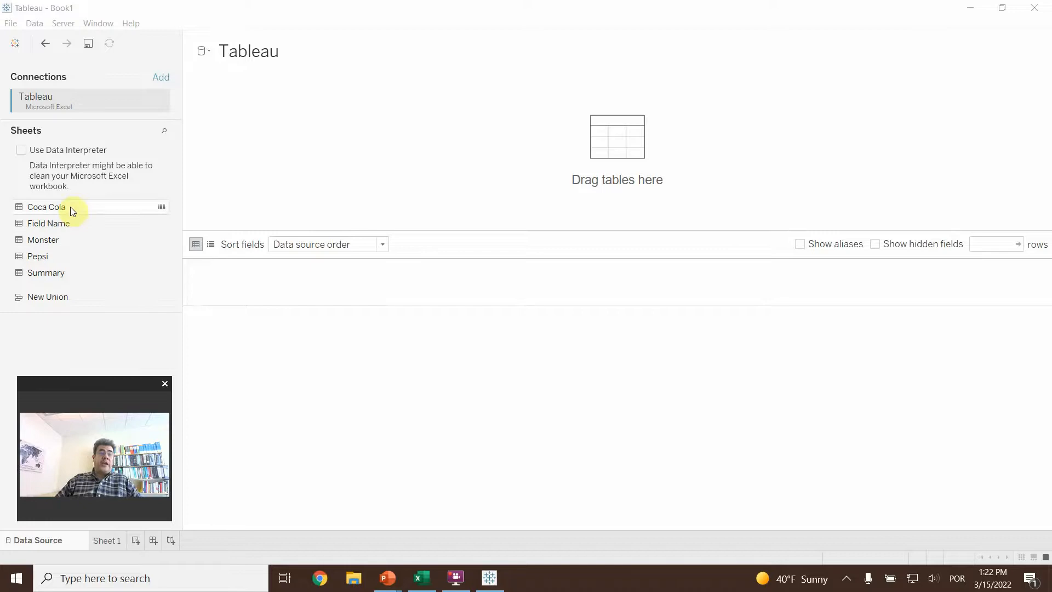
drag(49, 206, 416, 163)
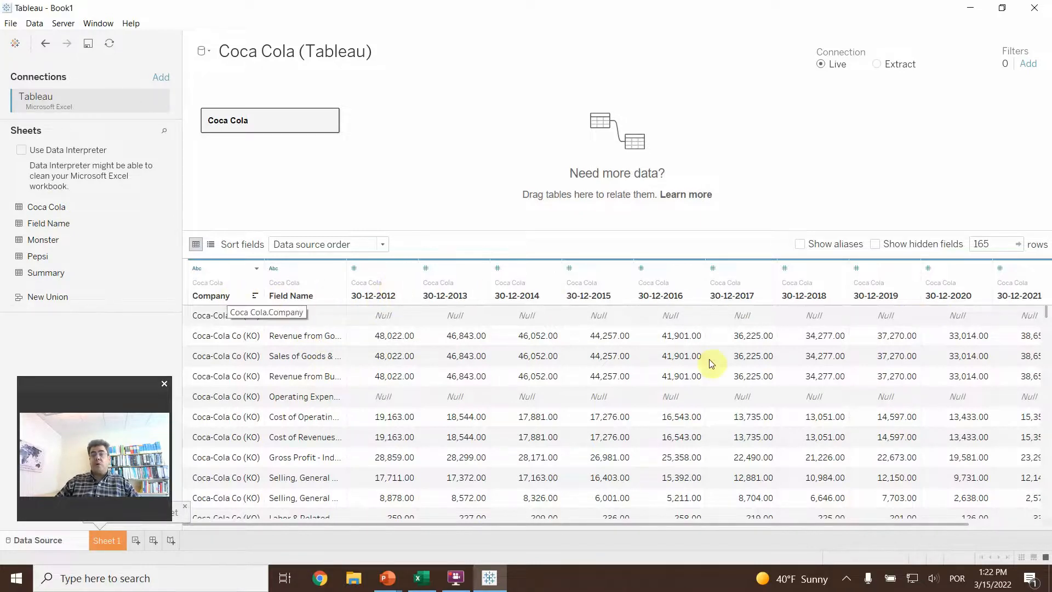
click(104, 537)
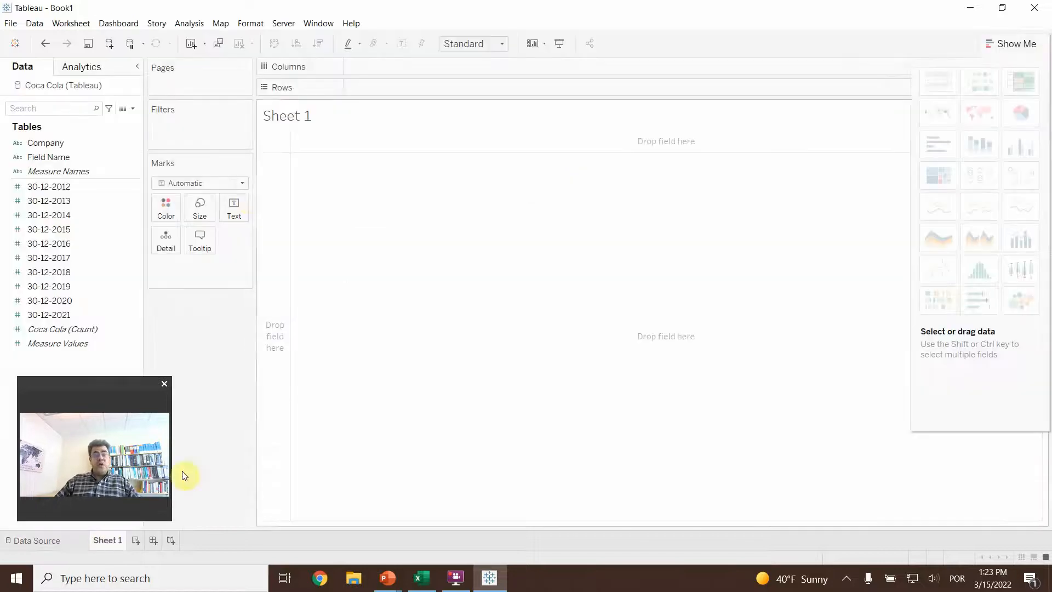
- Place Field Name on the Columns shelf and the 30-12-2021 measure on the Rows shelf
click(40, 142)
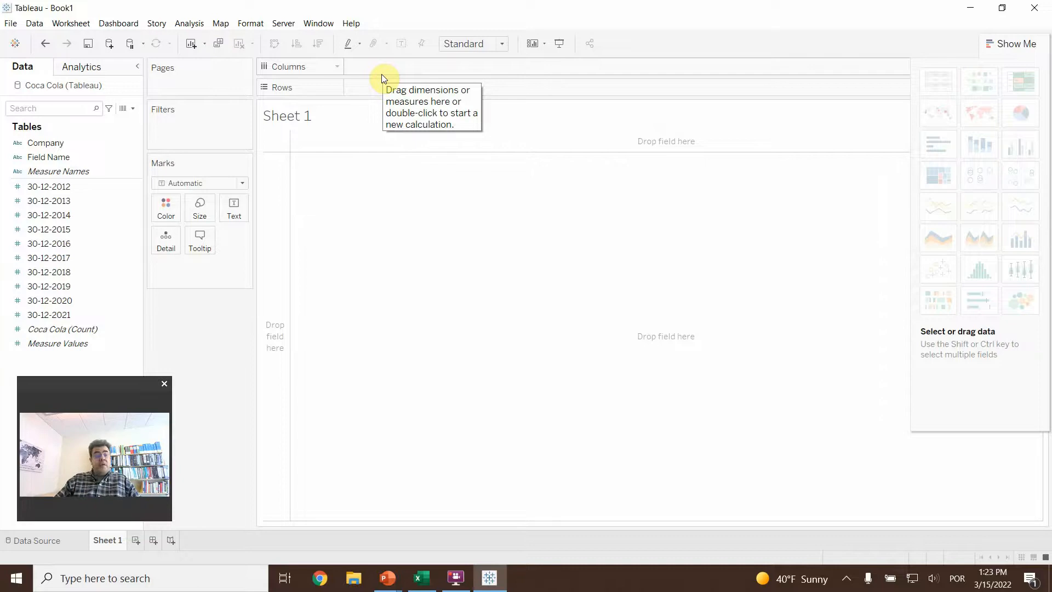
drag(55, 158, 381, 71)
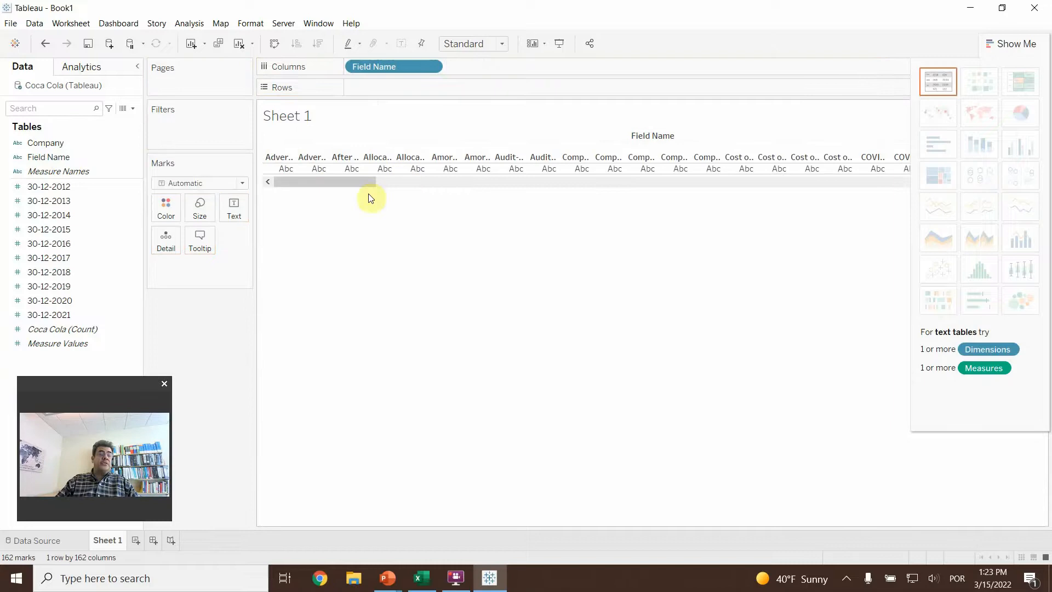
click(66, 314)
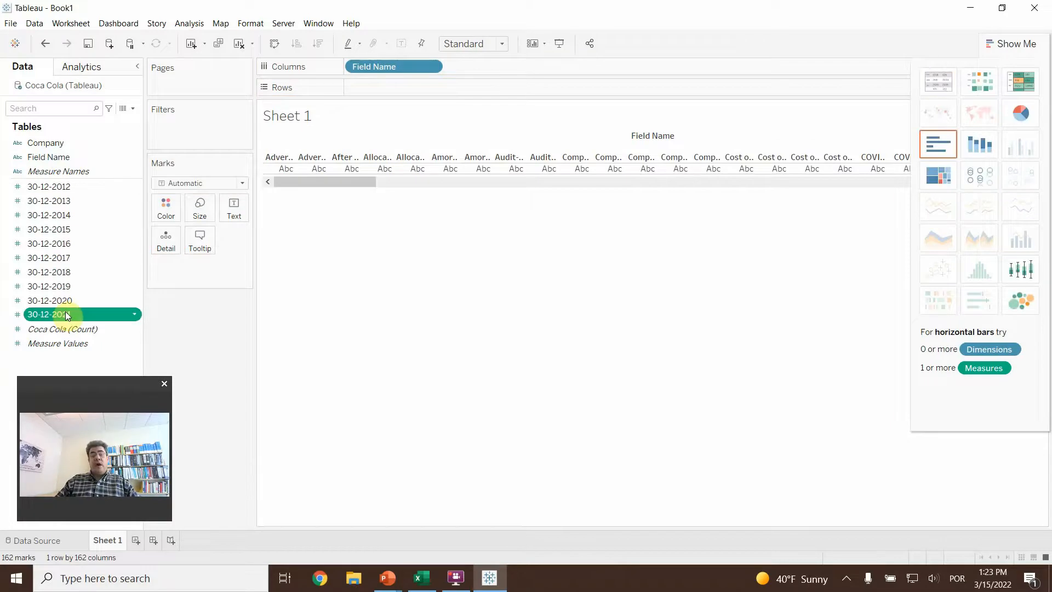
click(72, 314)
click(169, 336)
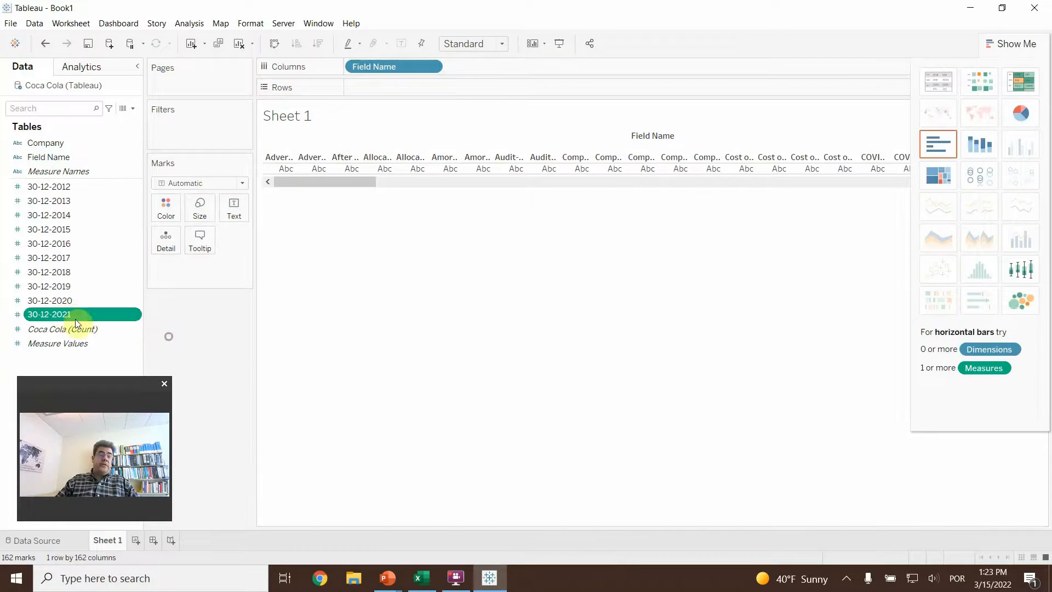
drag(63, 314, 385, 88)
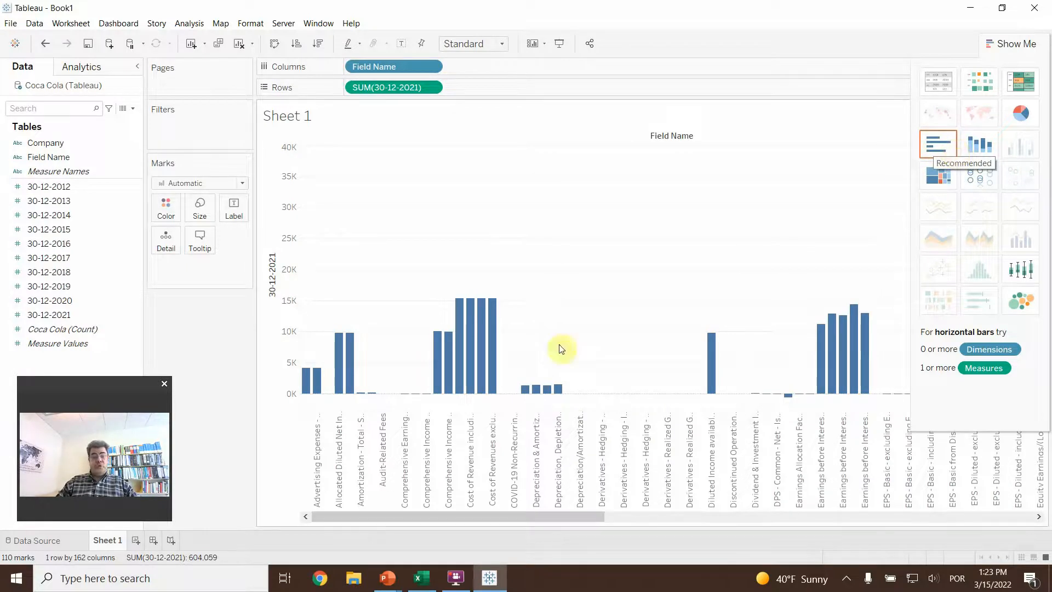
- Change the bar chart of 30-12-2021 values by Field Name into a pie chart
drag(536, 517, 450, 514)
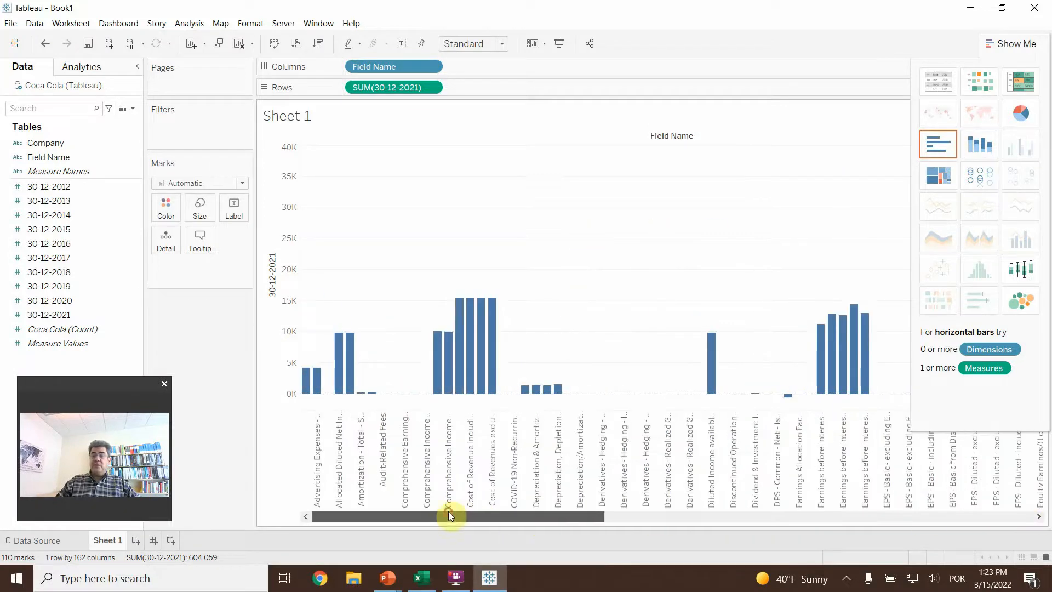
click(1012, 119)
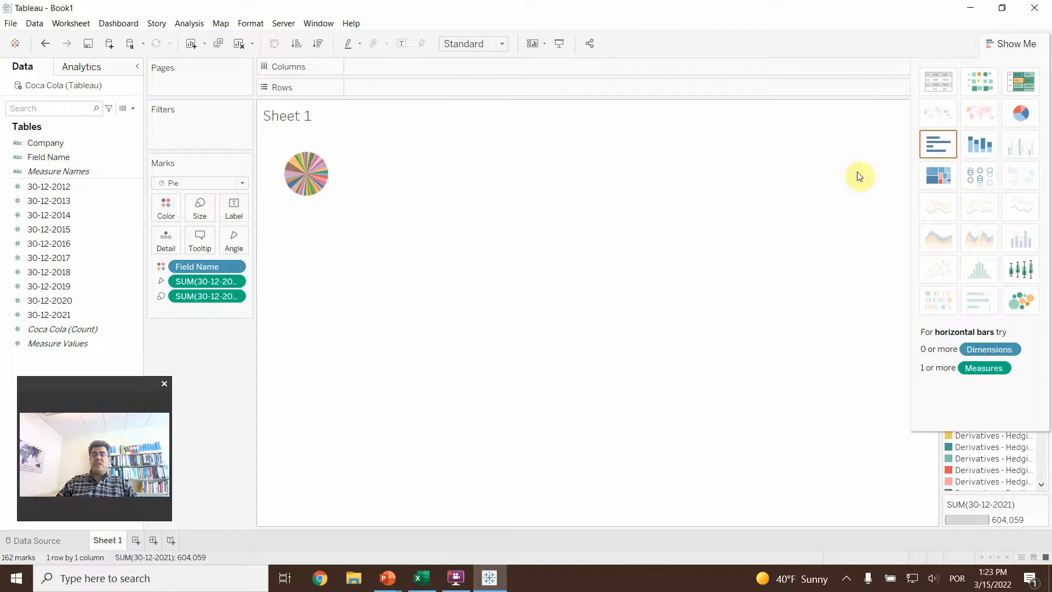
click(1017, 43)
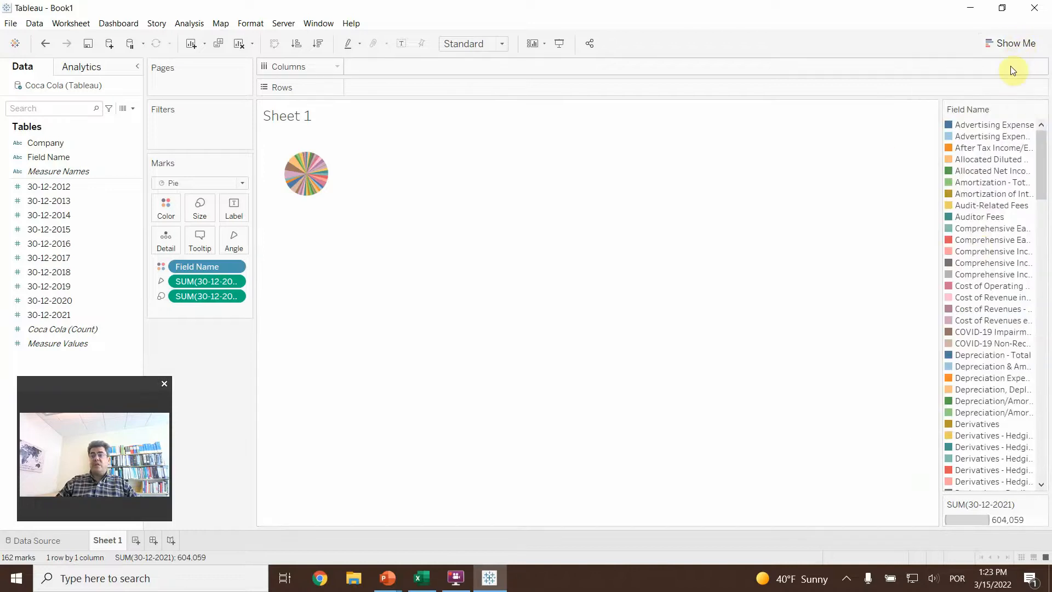
click(1014, 43)
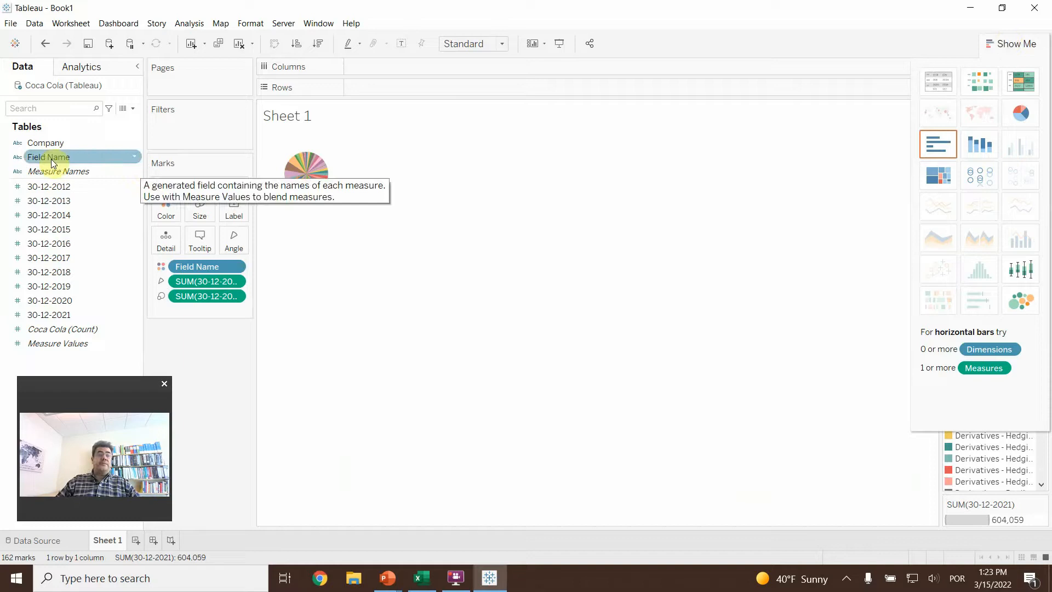
- Add a Field Name filter, clear all its values, and include only Revenue from Goods & Services
drag(51, 154, 176, 130)
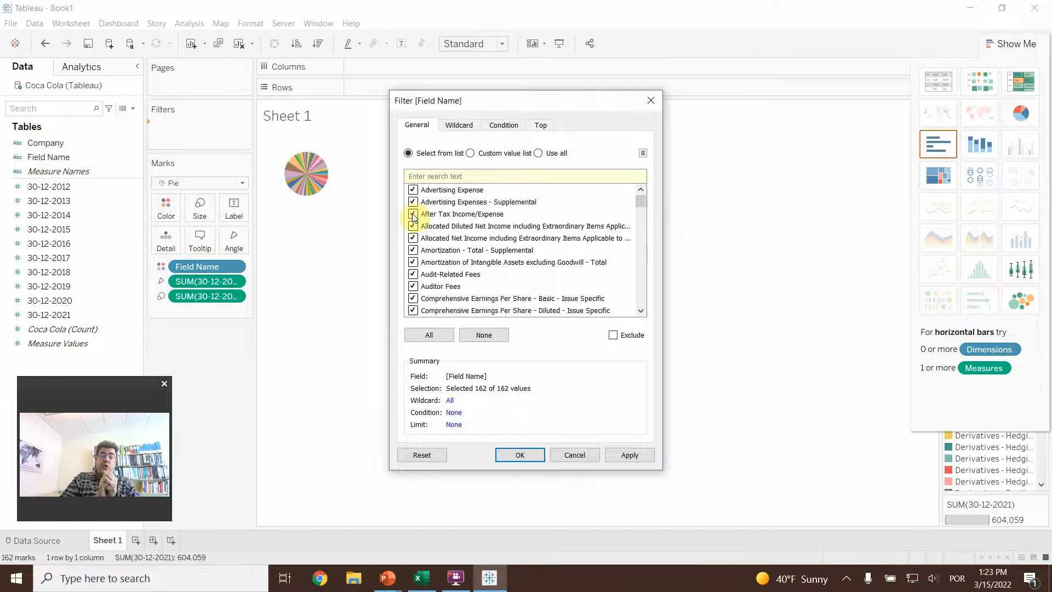
click(491, 336)
scroll(515, 278, down, 2)
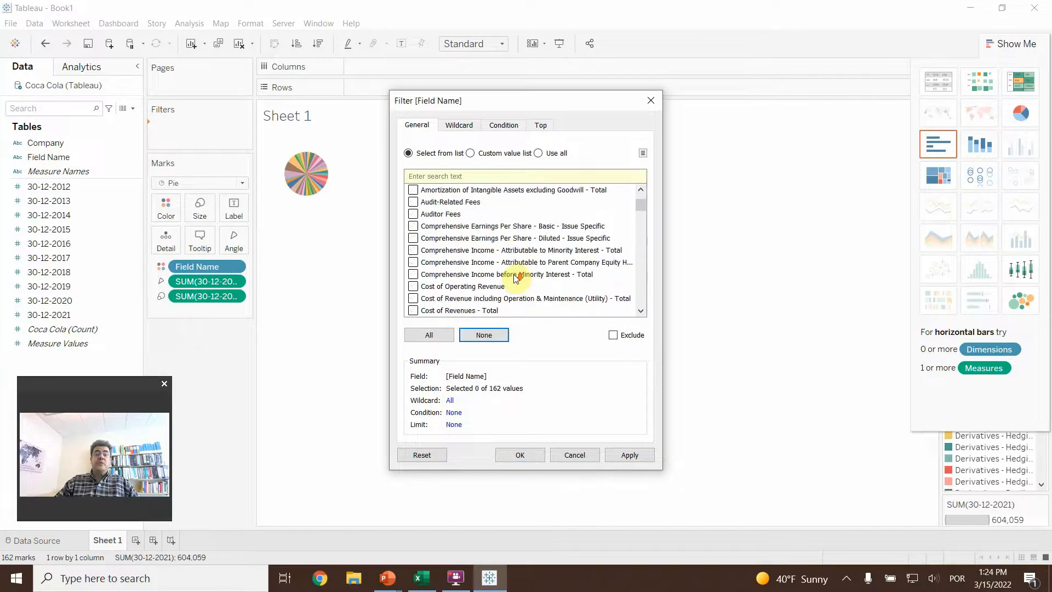
scroll(514, 281, down, 15)
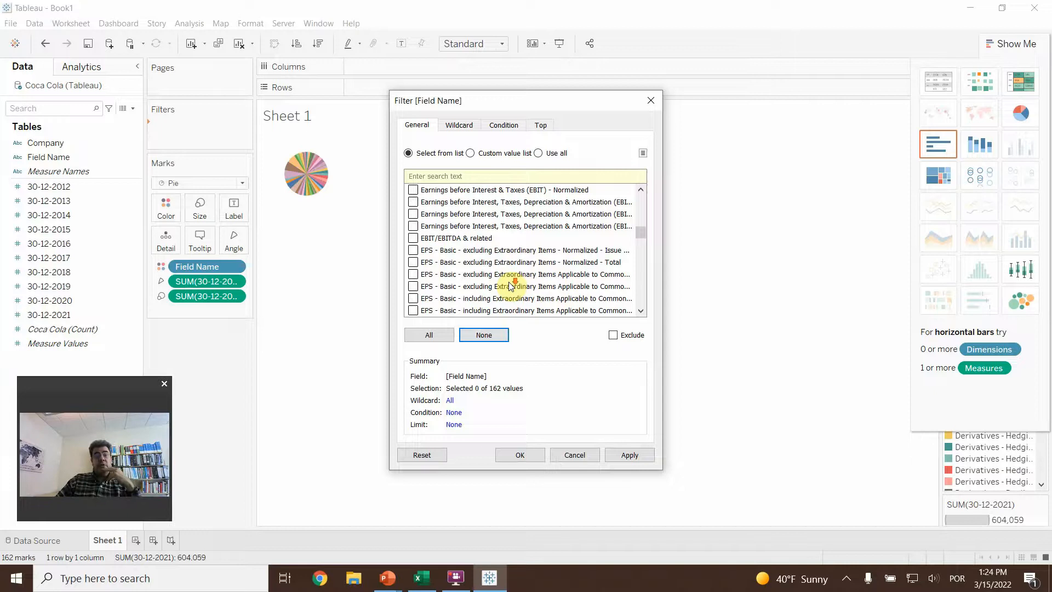
scroll(510, 286, down, 7)
scroll(510, 297, down, 10)
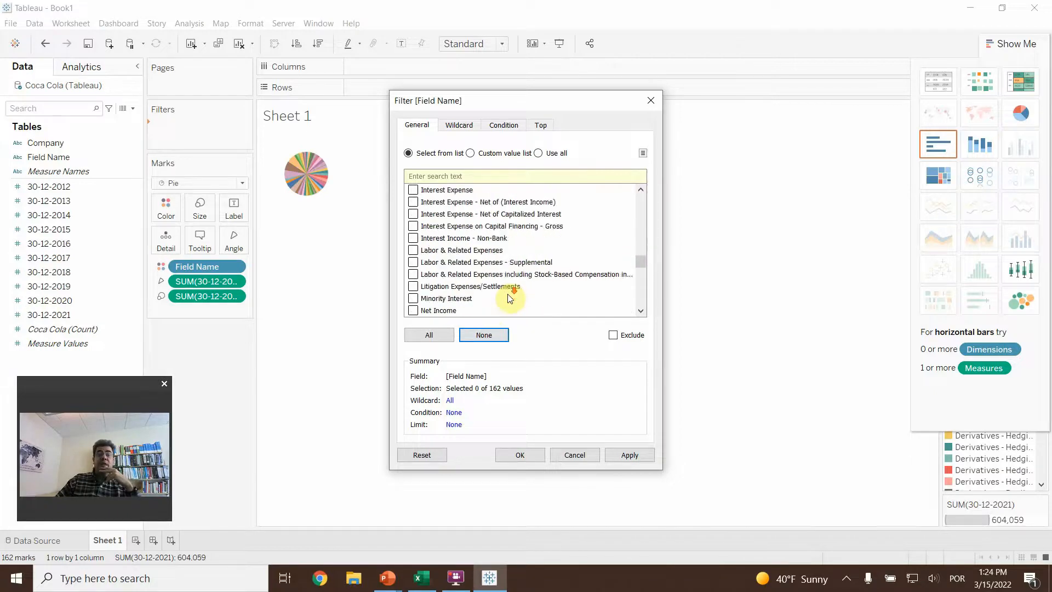
scroll(510, 297, down, 5)
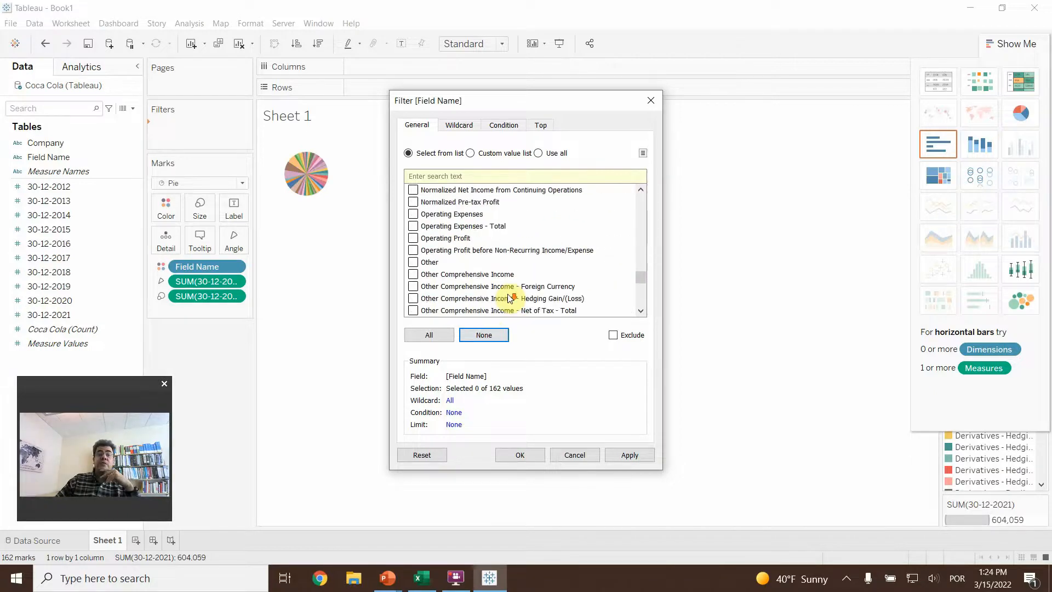
scroll(510, 298, down, 2)
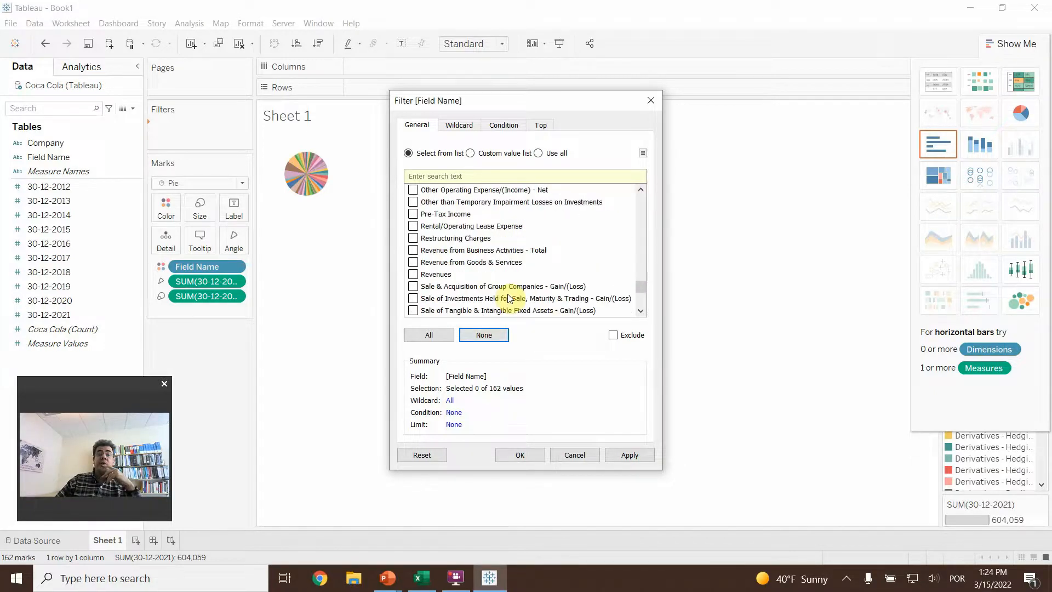
click(415, 263)
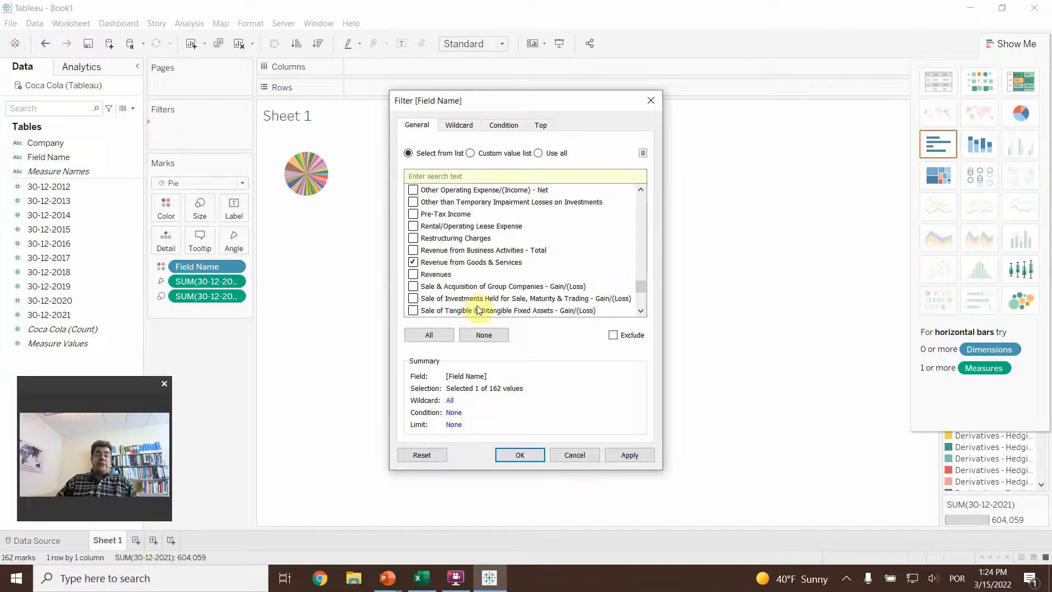
- Include Cost of Revenues - Total and Selling, General & Administrative Expenses - Total in the Field Name filter
scroll(525, 284, up, 20)
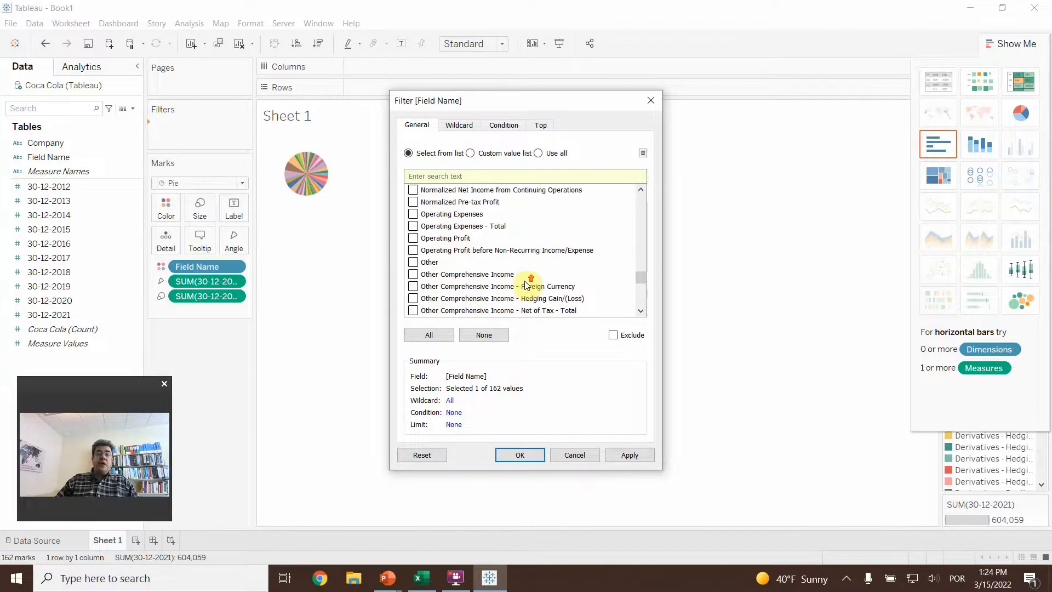
scroll(525, 274, up, 8)
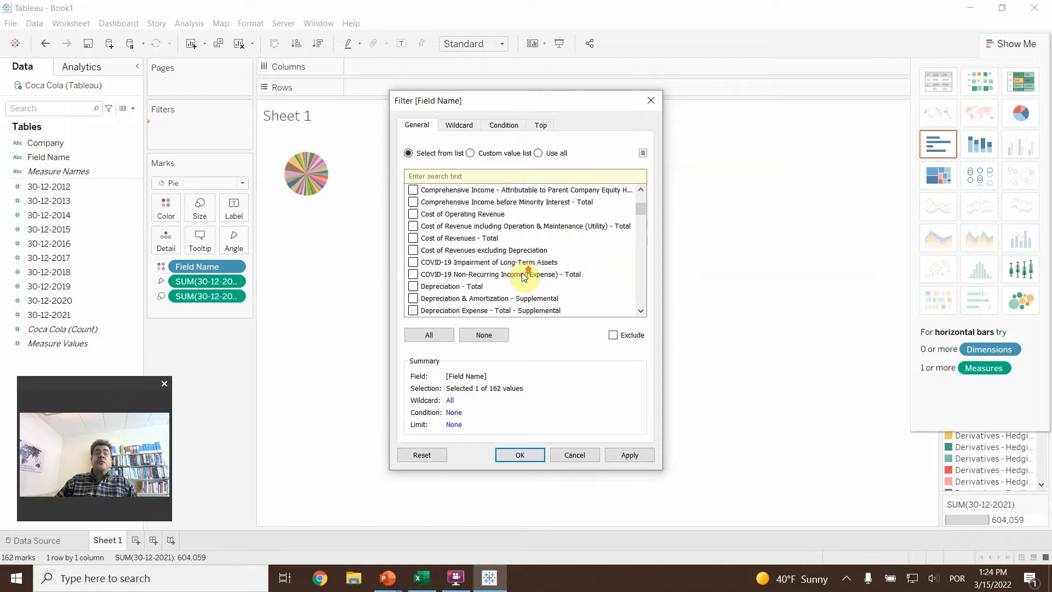
click(413, 238)
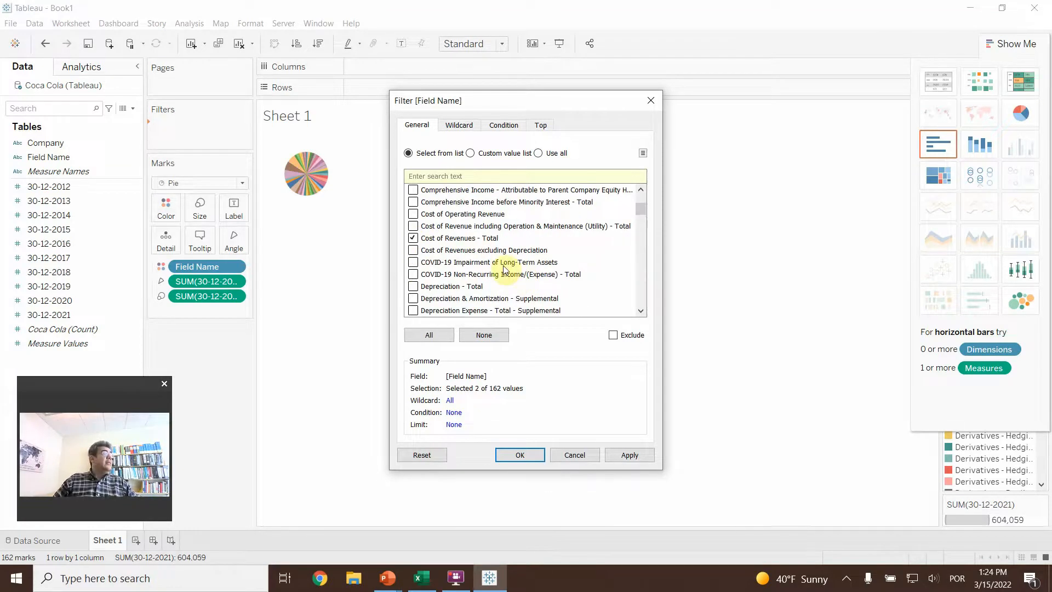
scroll(526, 281, down, 15)
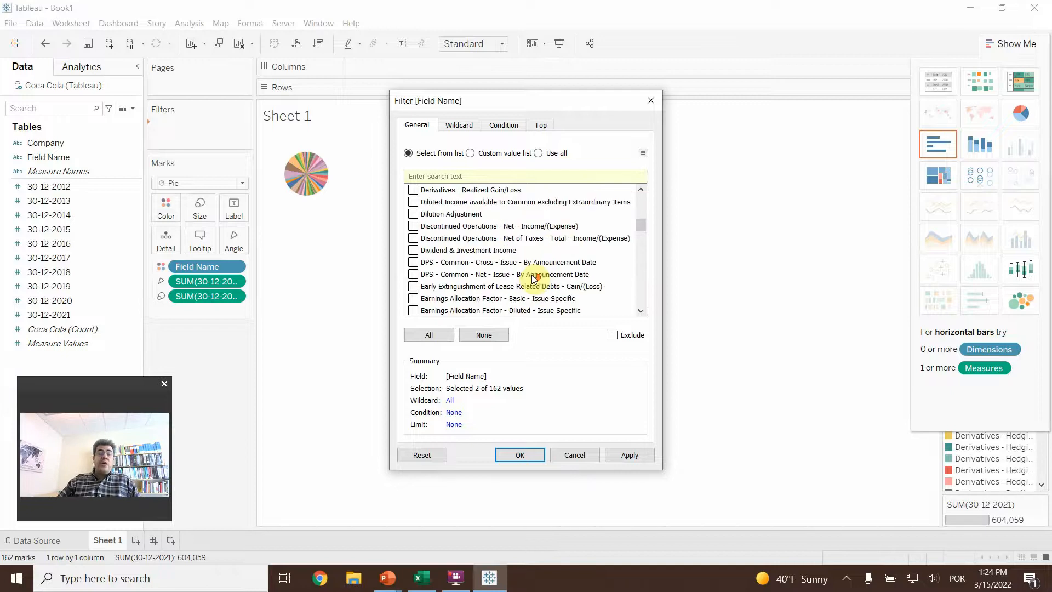
scroll(531, 275, down, 10)
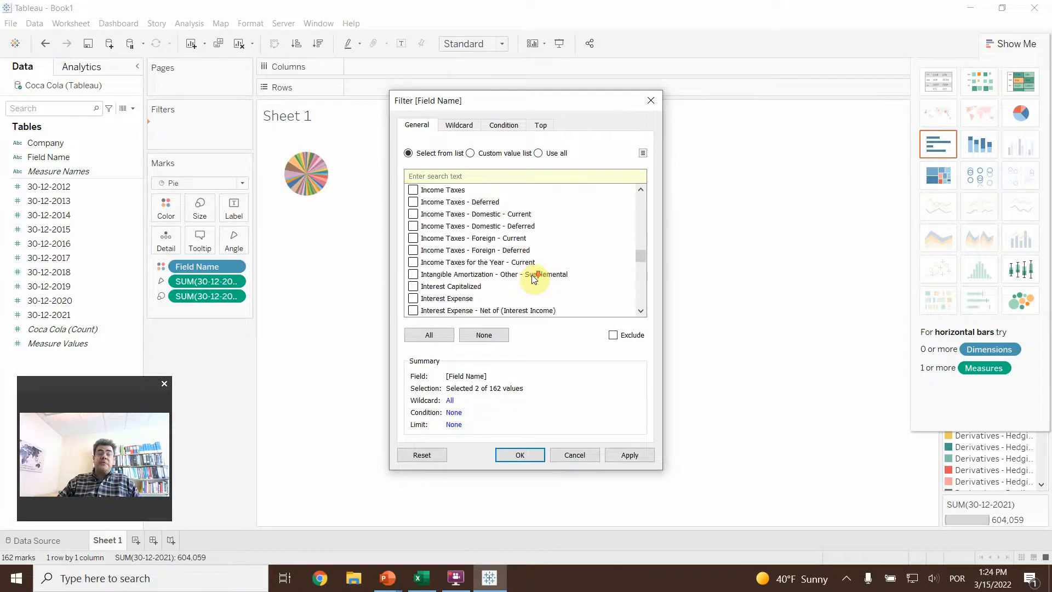
scroll(531, 275, down, 10)
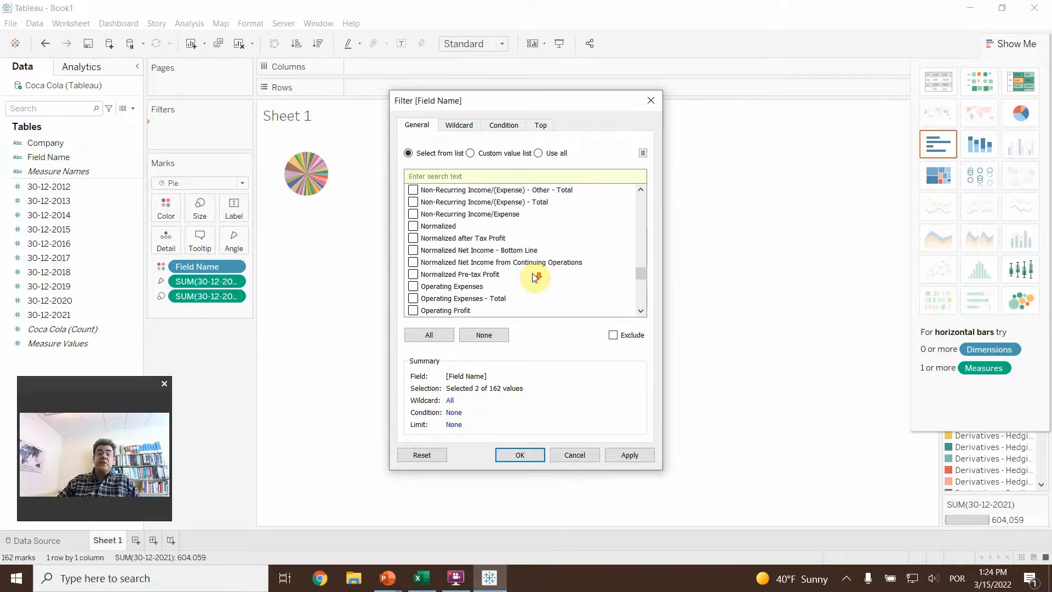
scroll(534, 276, down, 5)
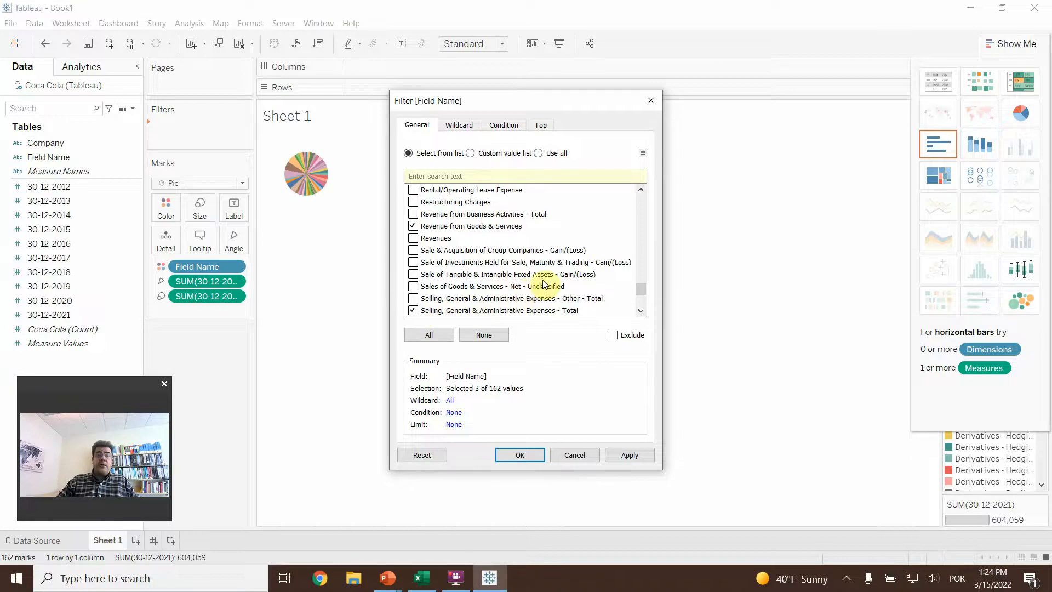
- Include Operating Profit before Non-Recurring Income/Expense in the Field Name filter and apply the filter
scroll(544, 284, up, 2)
scroll(544, 283, up, 3)
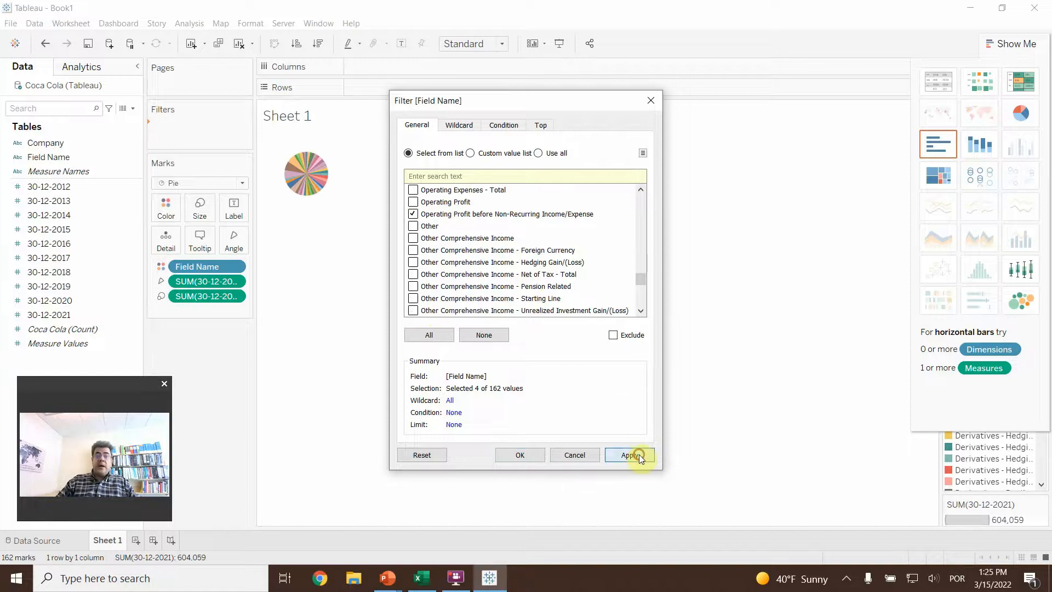
click(639, 456)
click(519, 455)
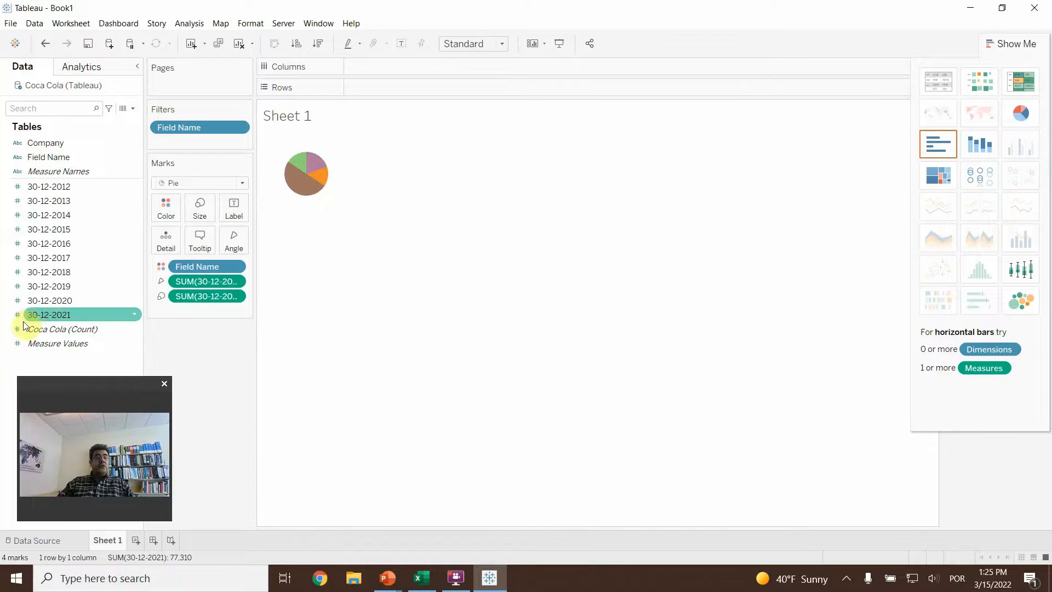
- Label the pie slices with the 30-12-2021 values and check the Field Name colour legend
drag(34, 315, 232, 212)
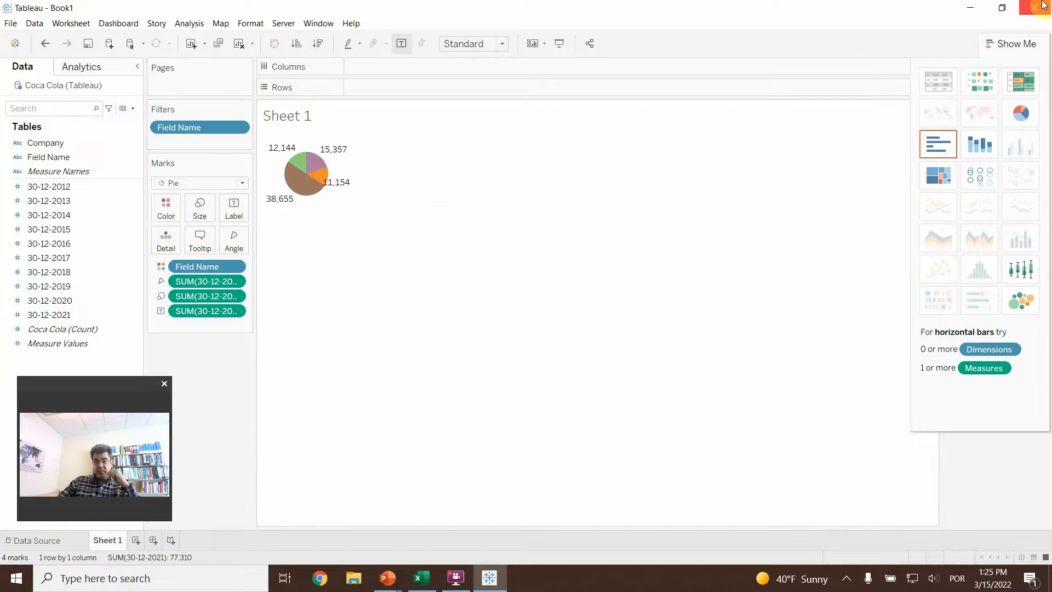
click(1012, 44)
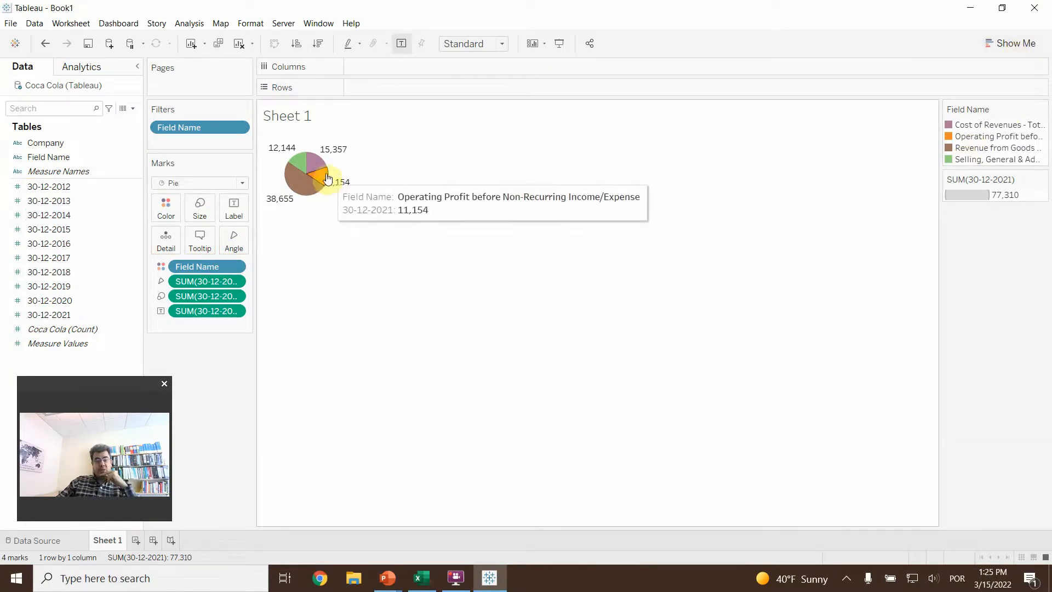
click(1015, 44)
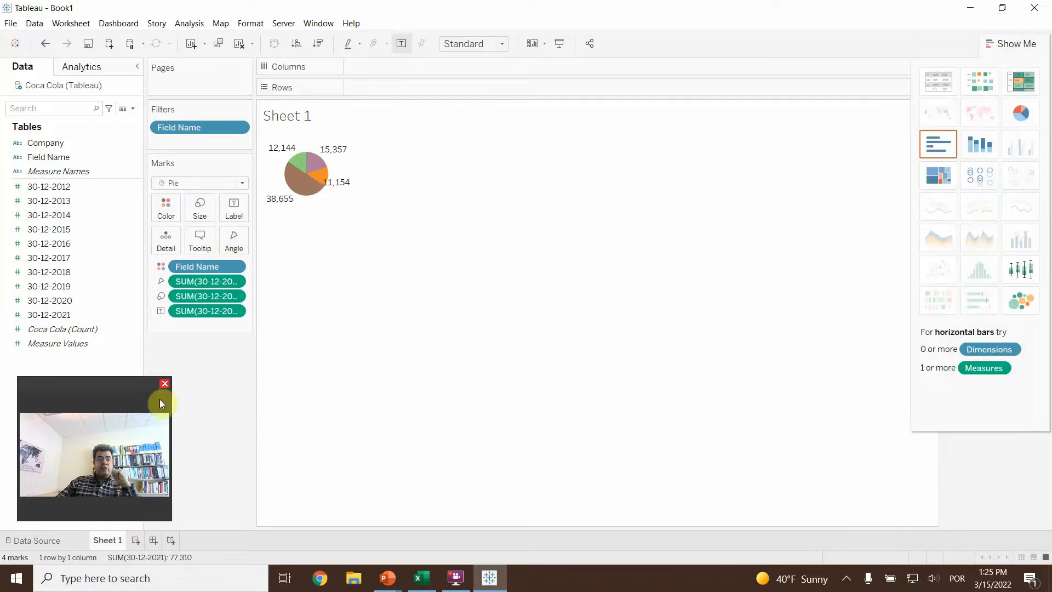
- Rename the worksheet as Treemap
double_click(109, 540)
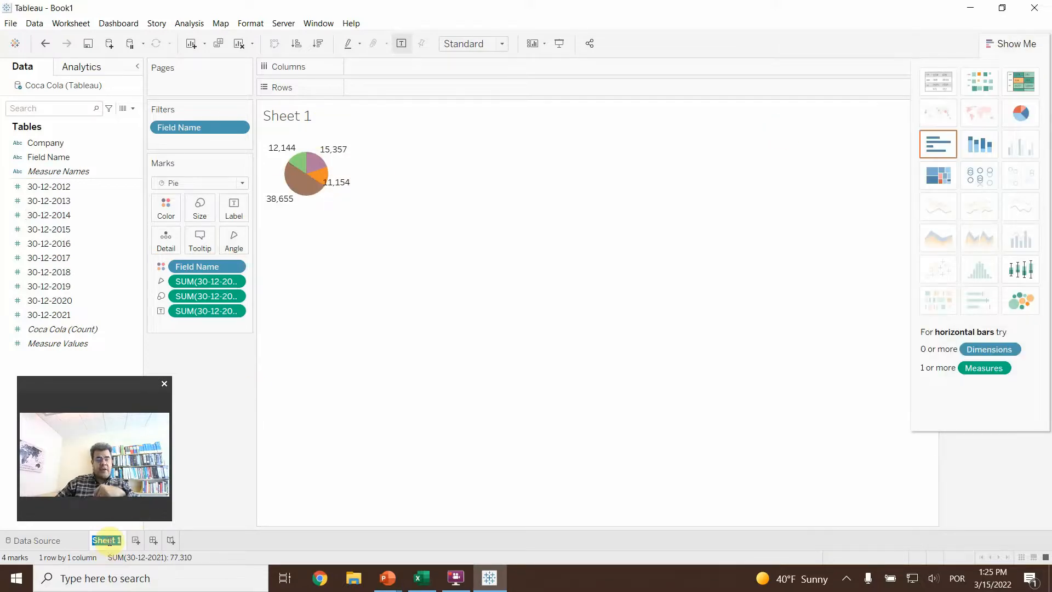
text(Tr)
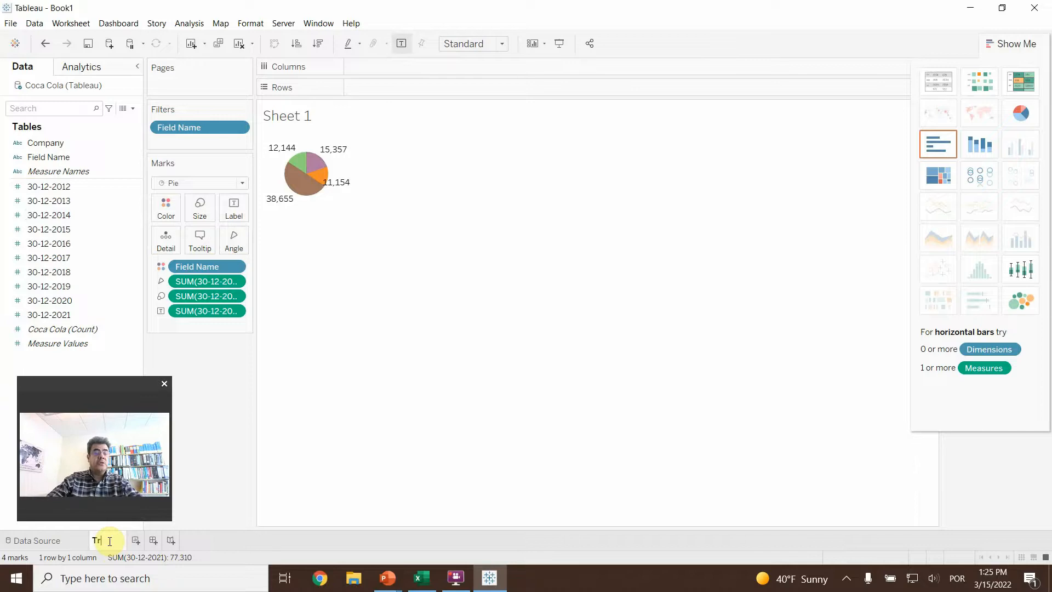
text(eemap)
key(Return)
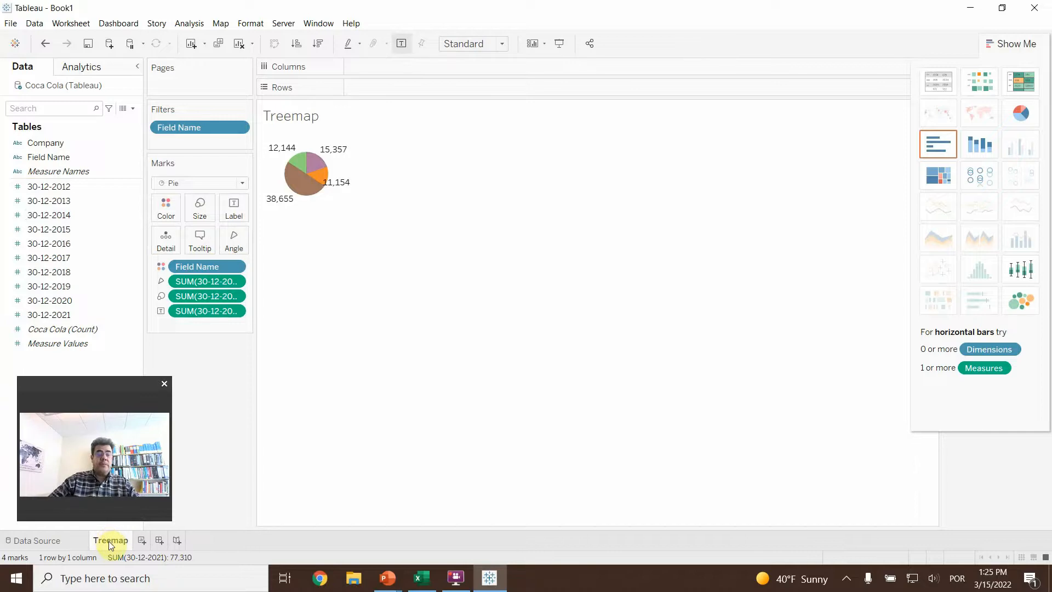
- Add "Coca Cola 2021" after the sheet name in the chart title
double_click(376, 117)
click(470, 241)
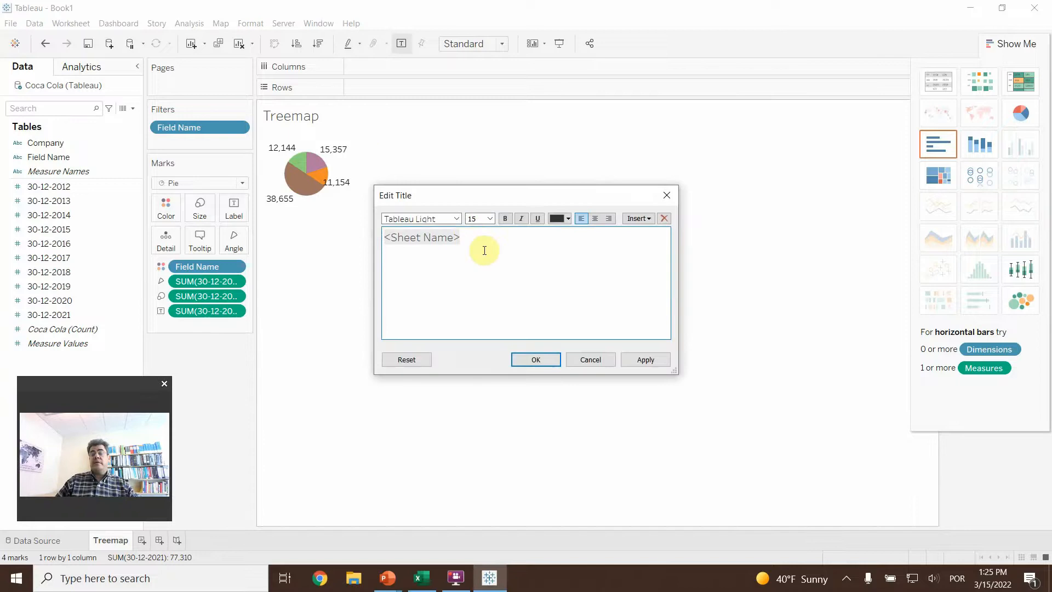
text(Cp)
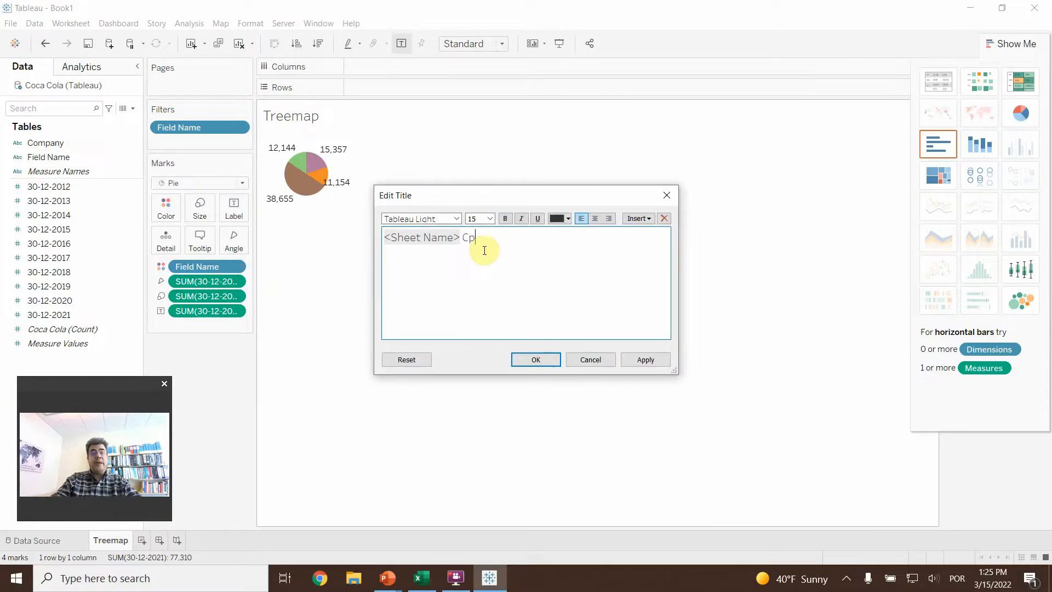
text(coc)
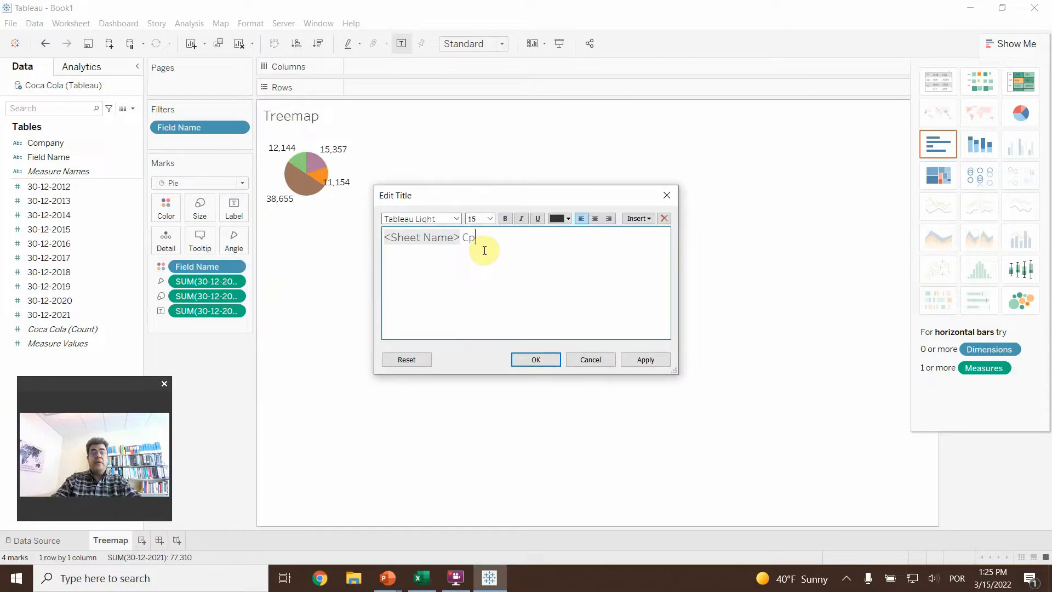
key(BackSpace)
text(oca Cola 2021)
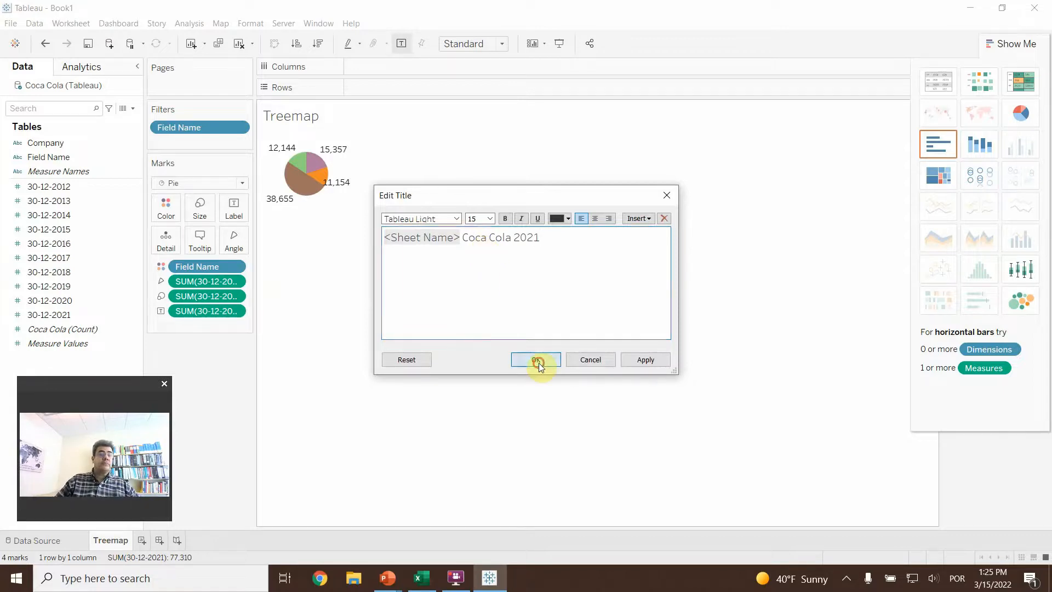
click(536, 359)
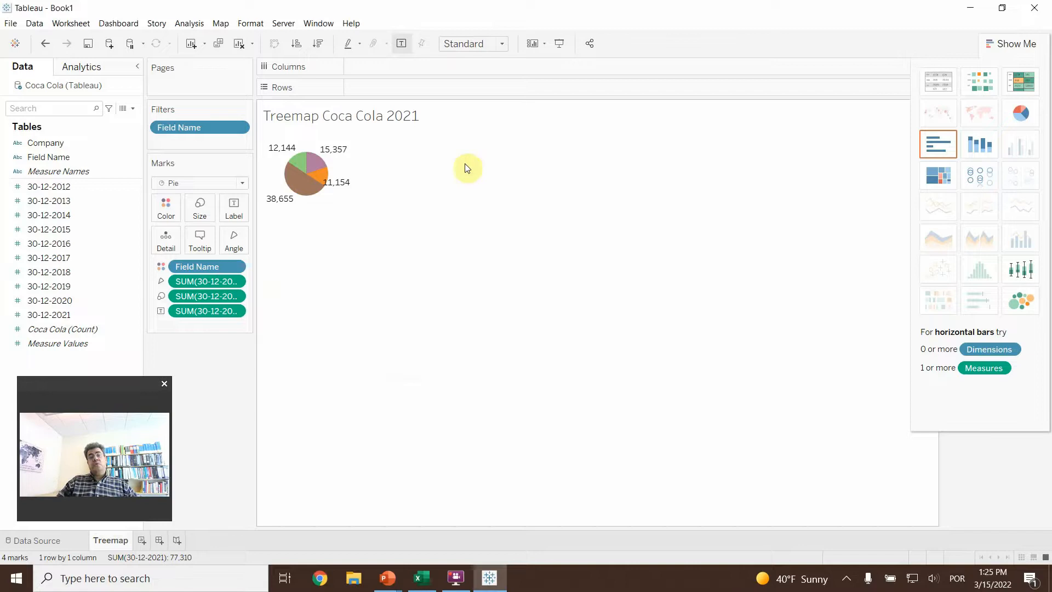
- Centre the chart title and make its whole text bold
double_click(445, 120)
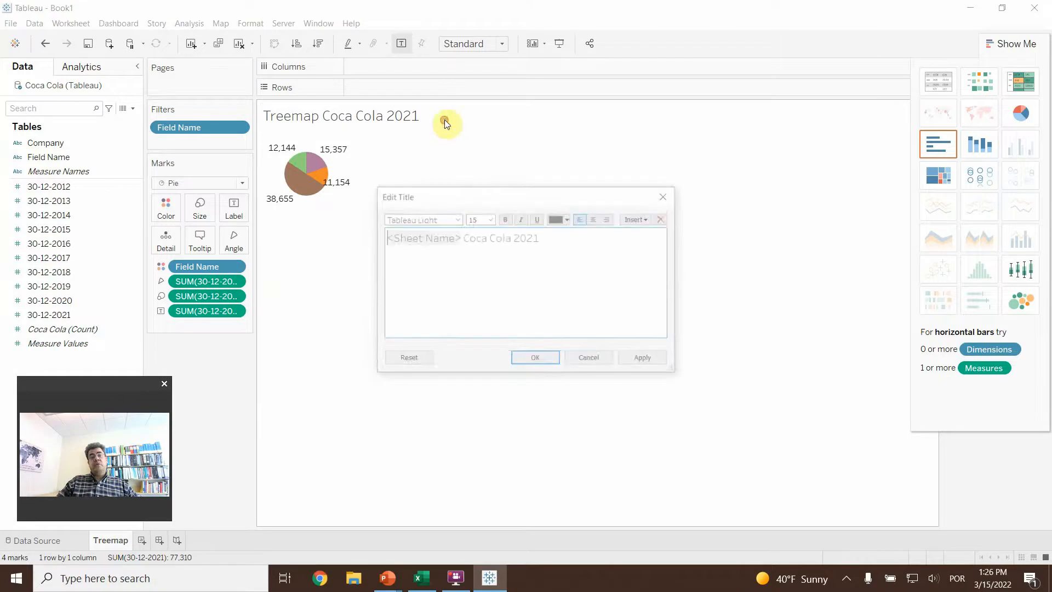
click(596, 218)
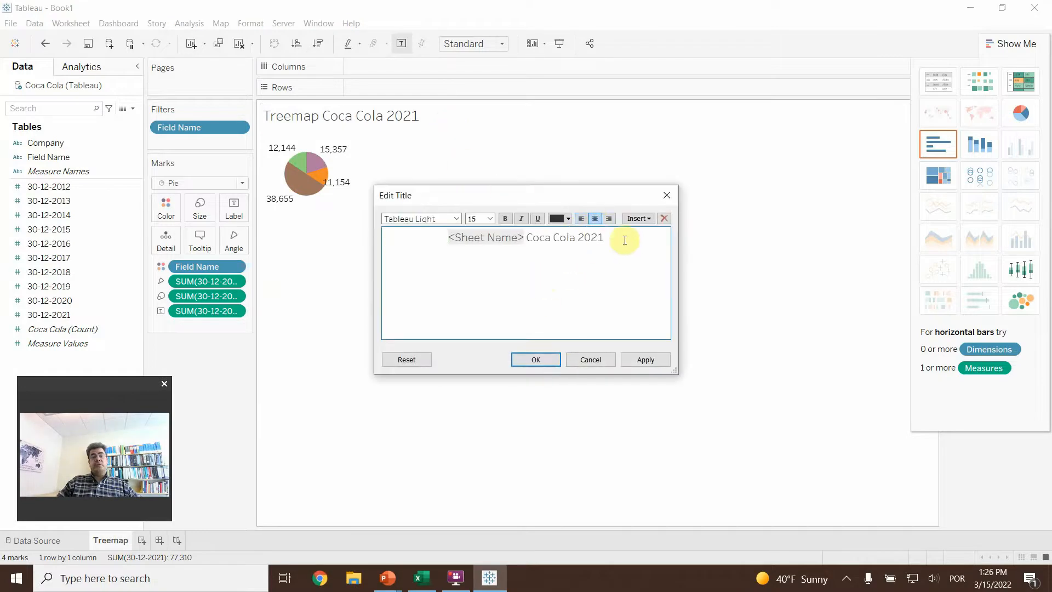
drag(624, 238, 409, 230)
click(505, 218)
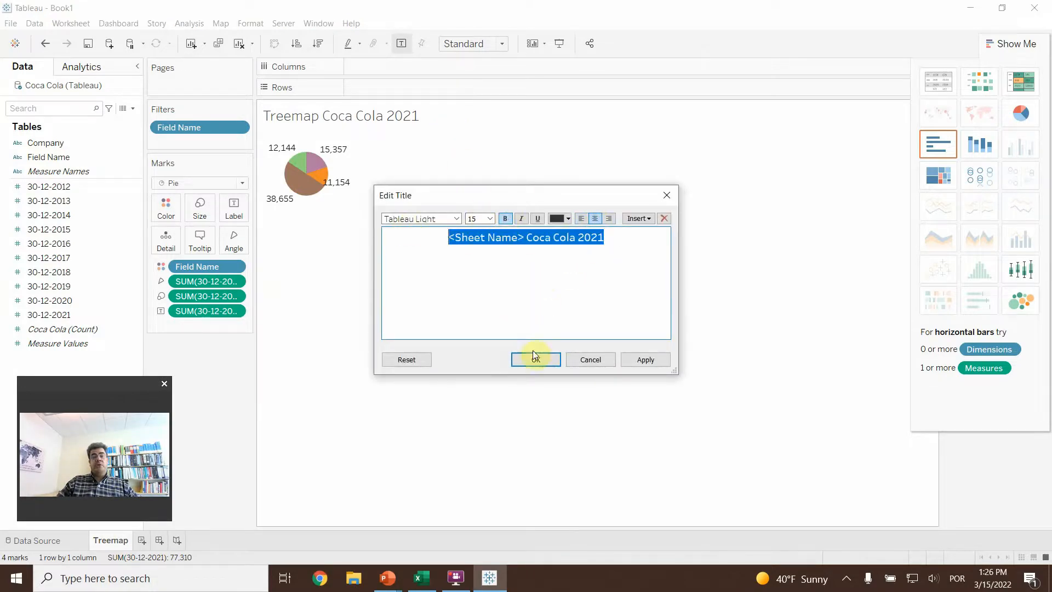
click(644, 364)
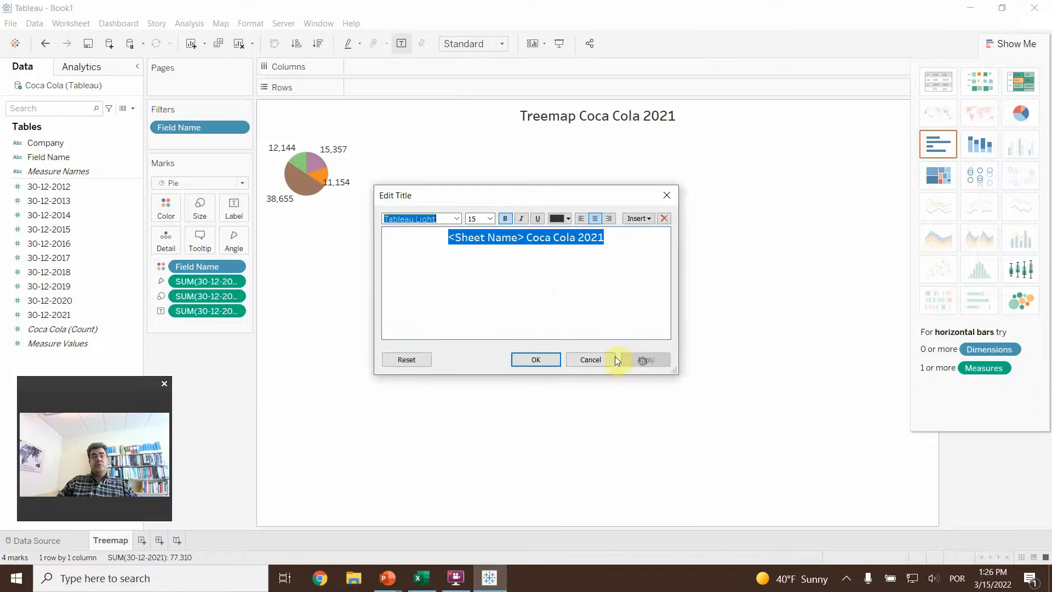
click(530, 359)
- Change the pie chart into a treemap and inspect the 30-12-2021 value of each block
mouse_move(321, 193)
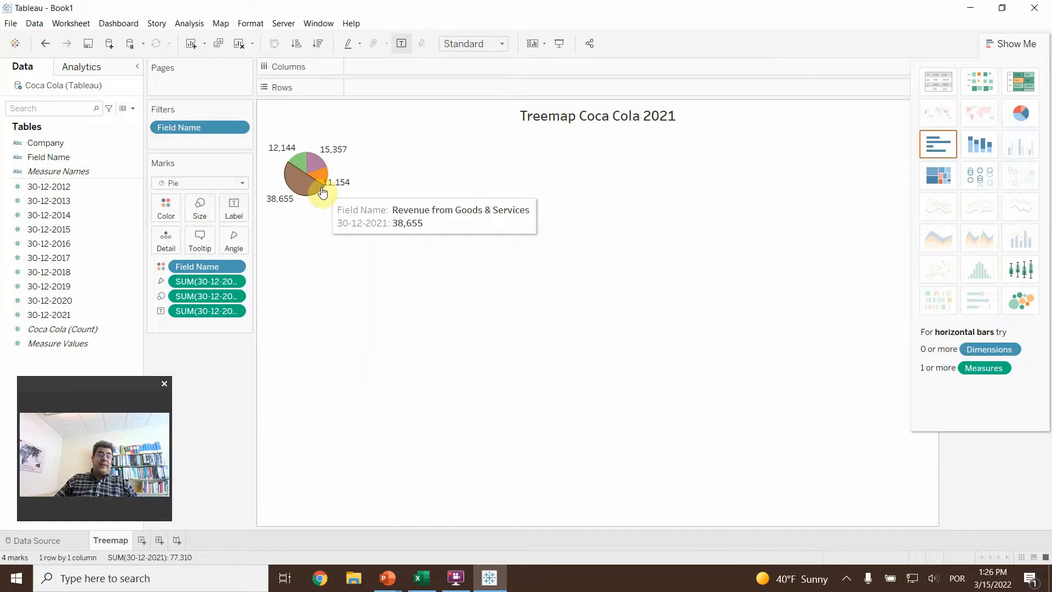
click(944, 181)
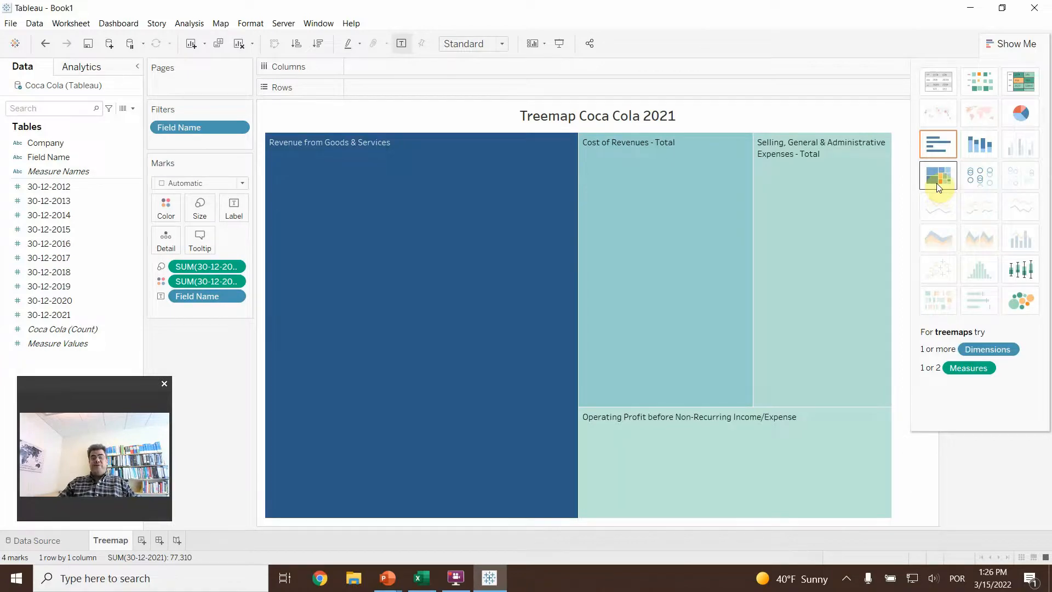
mouse_move(418, 201)
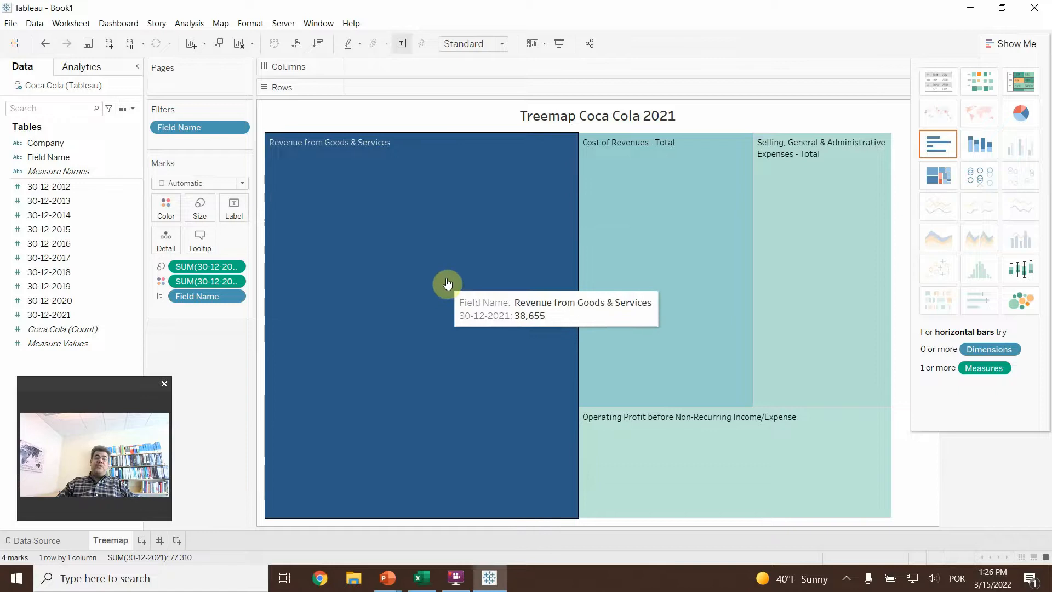
mouse_move(672, 206)
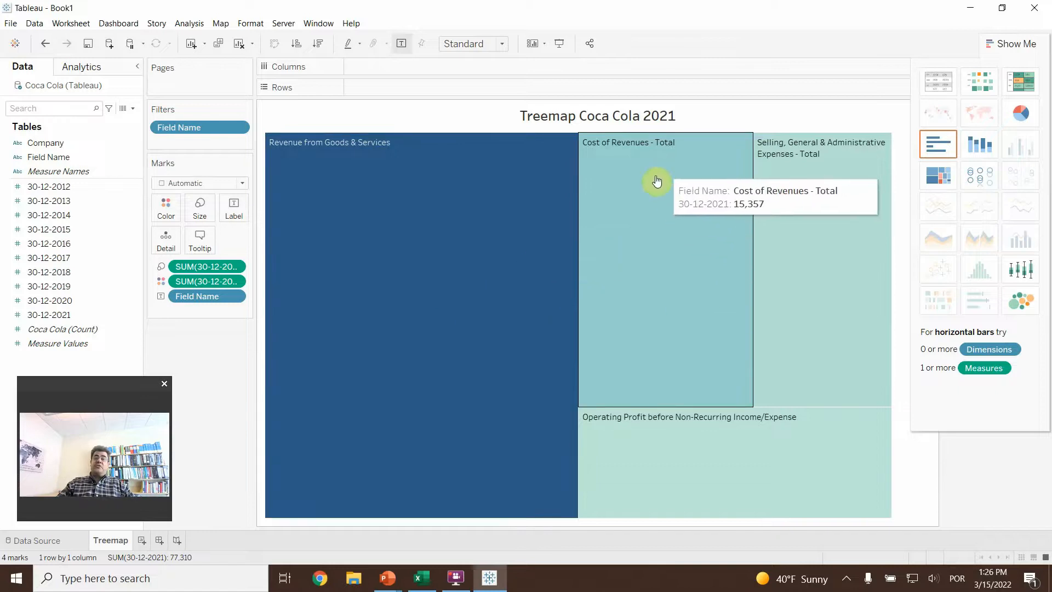
mouse_move(794, 317)
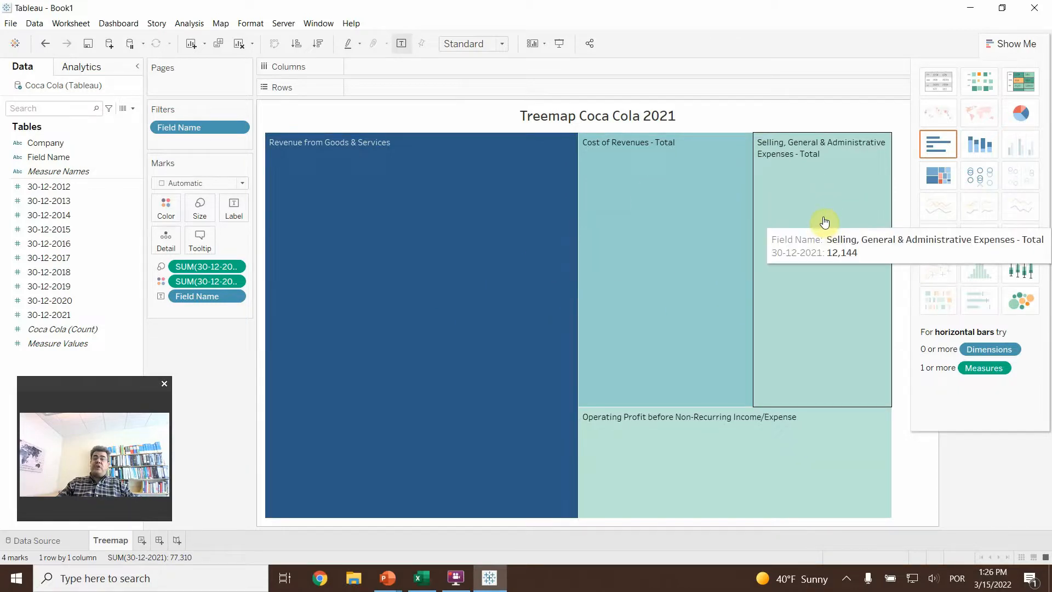
mouse_move(657, 458)
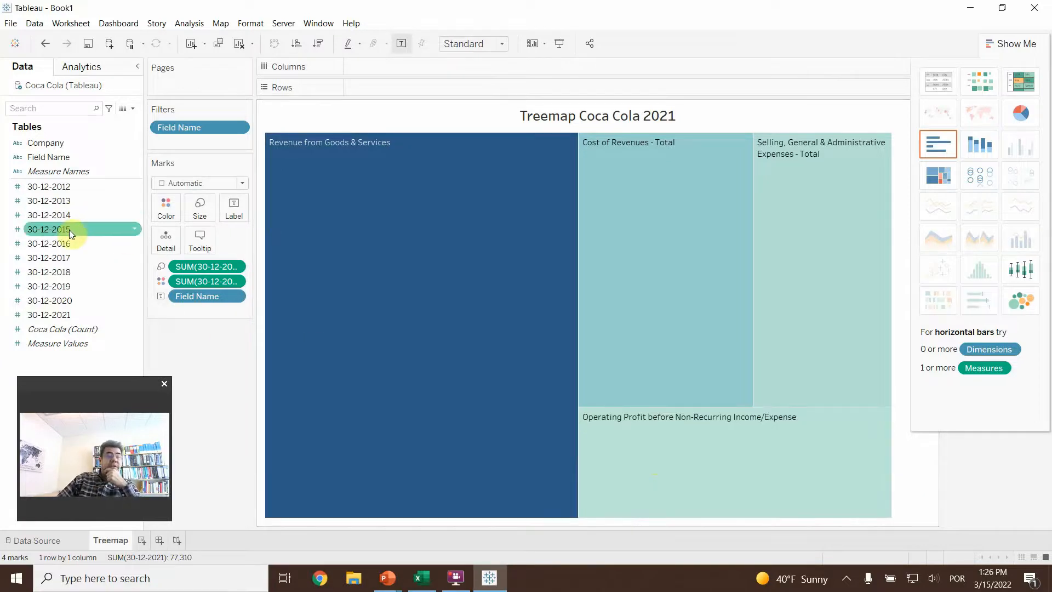
- Label the treemap blocks with 30-12-2021 as Percent of Total, plus a second label showing the plain 30-12-2021 values
drag(55, 314, 230, 212)
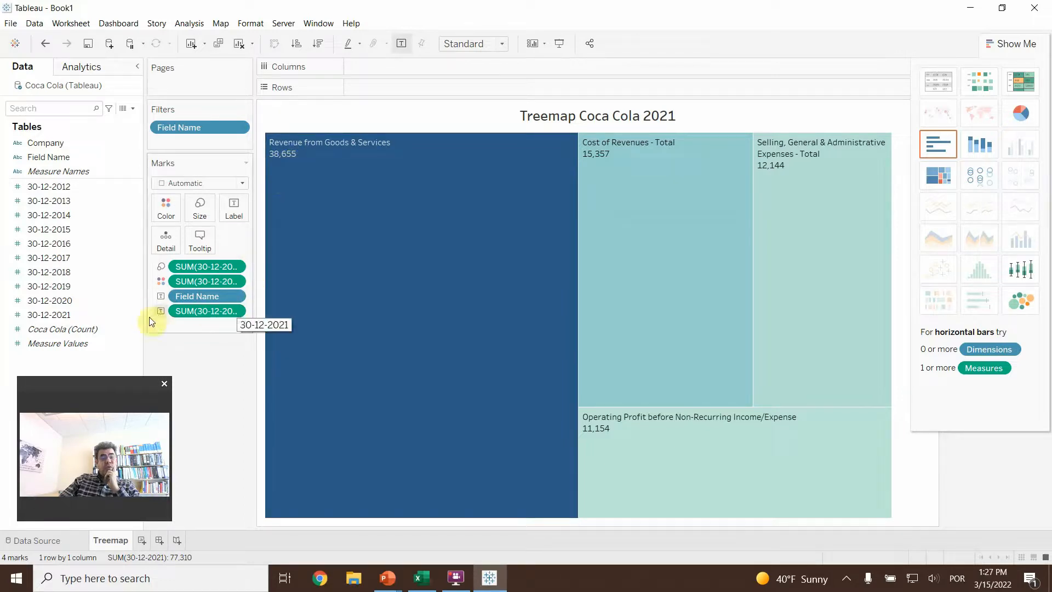
click(235, 311)
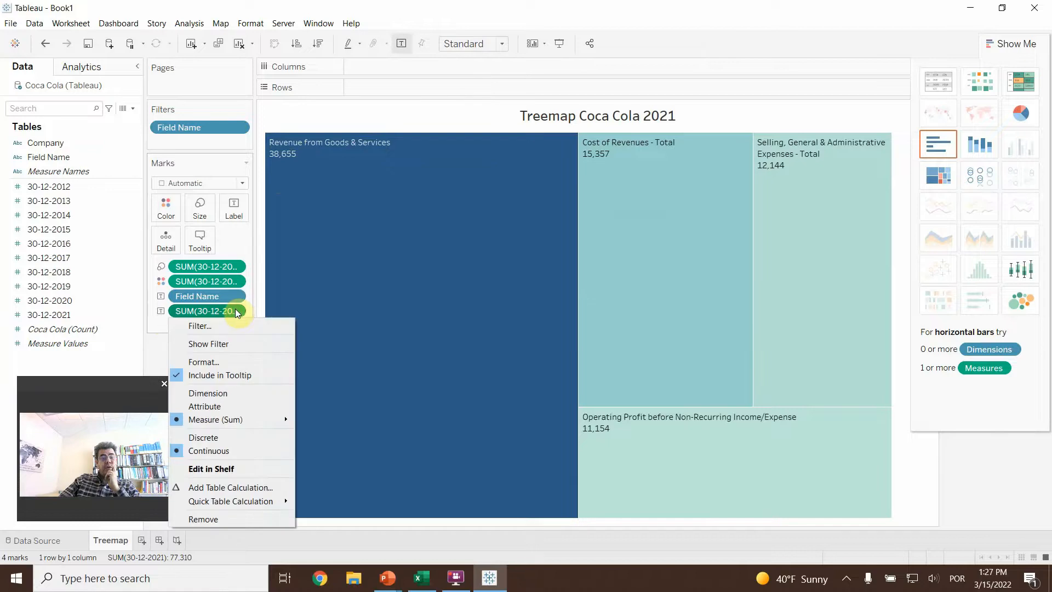
mouse_move(262, 504)
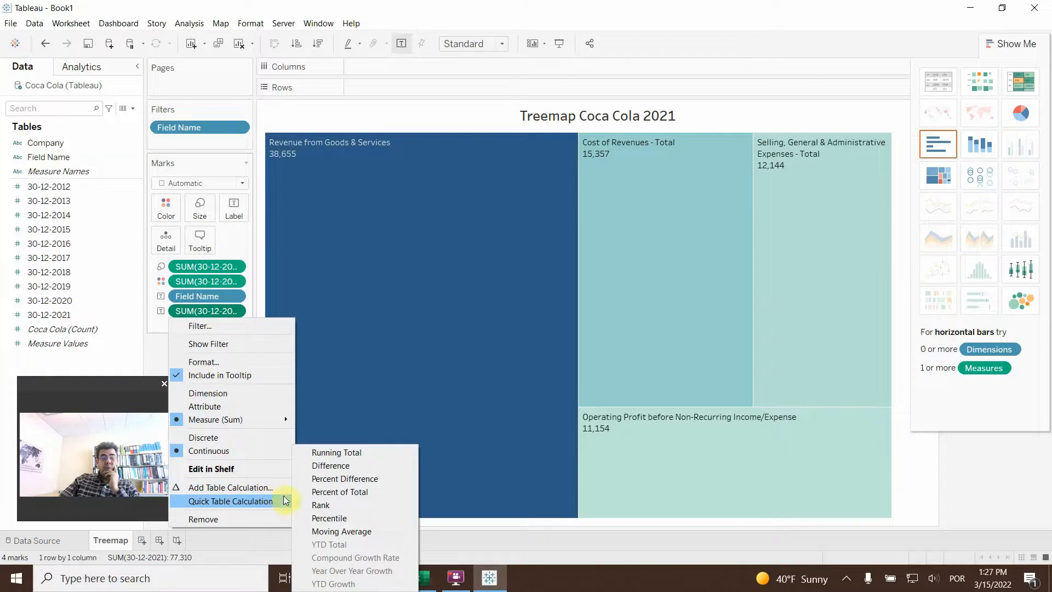
click(349, 495)
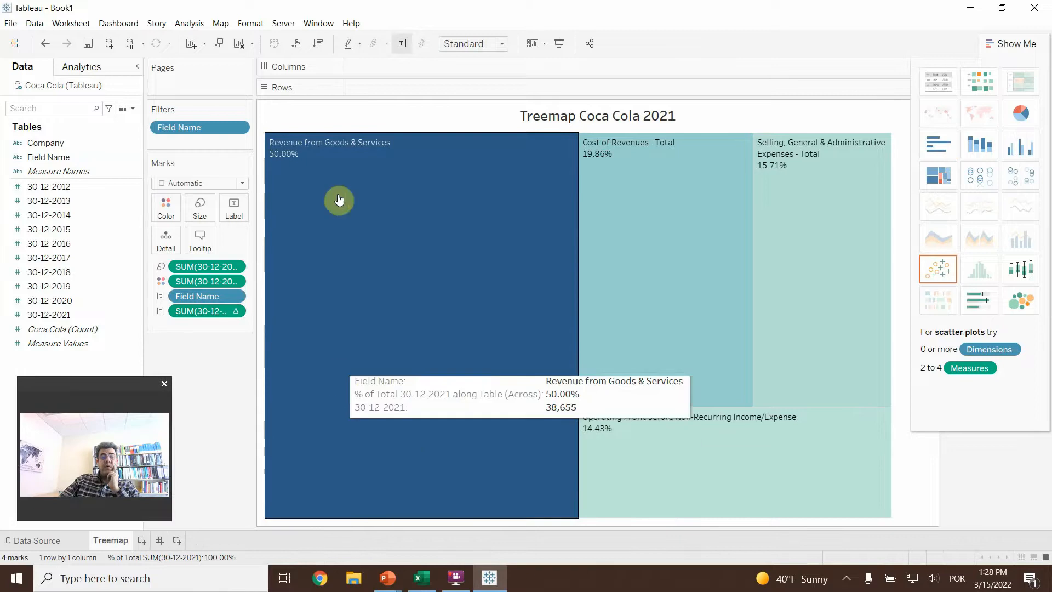
drag(88, 314, 245, 214)
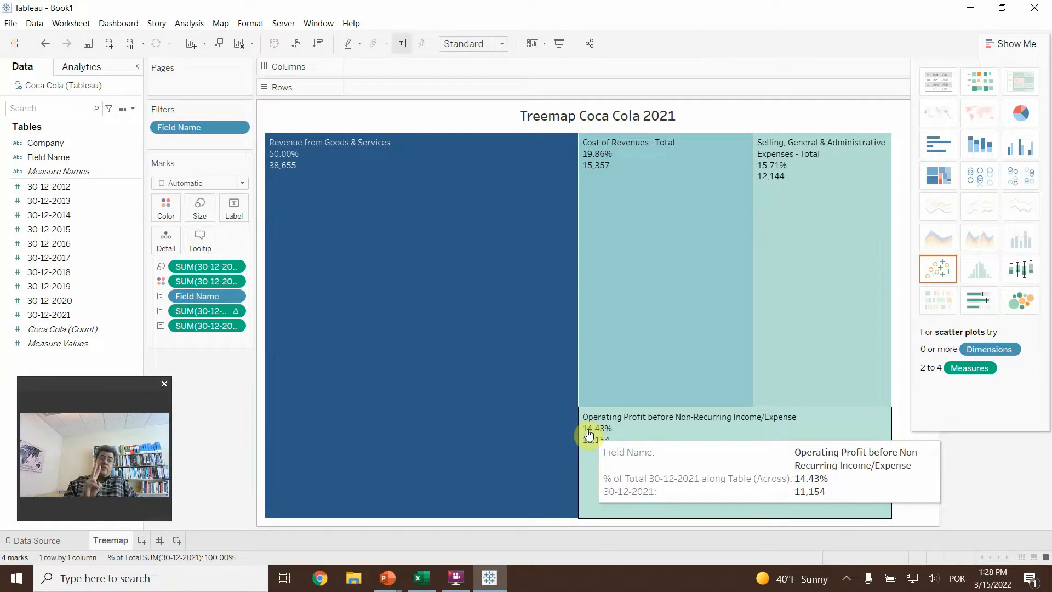
mouse_move(509, 225)
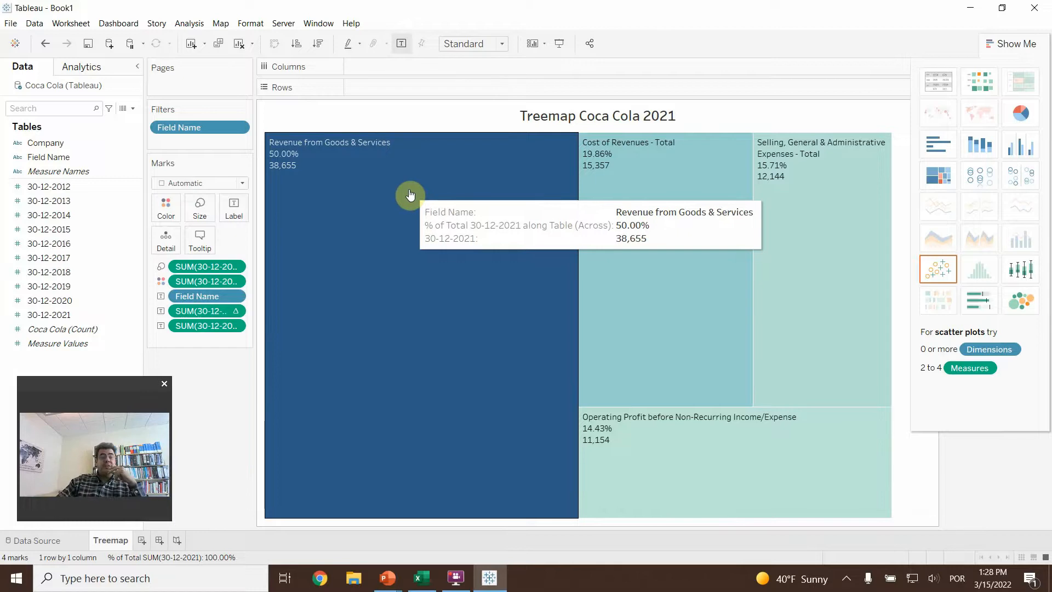
- Exclude Revenue from Goods & Services from the Field Name filter and apply the change
click(239, 127)
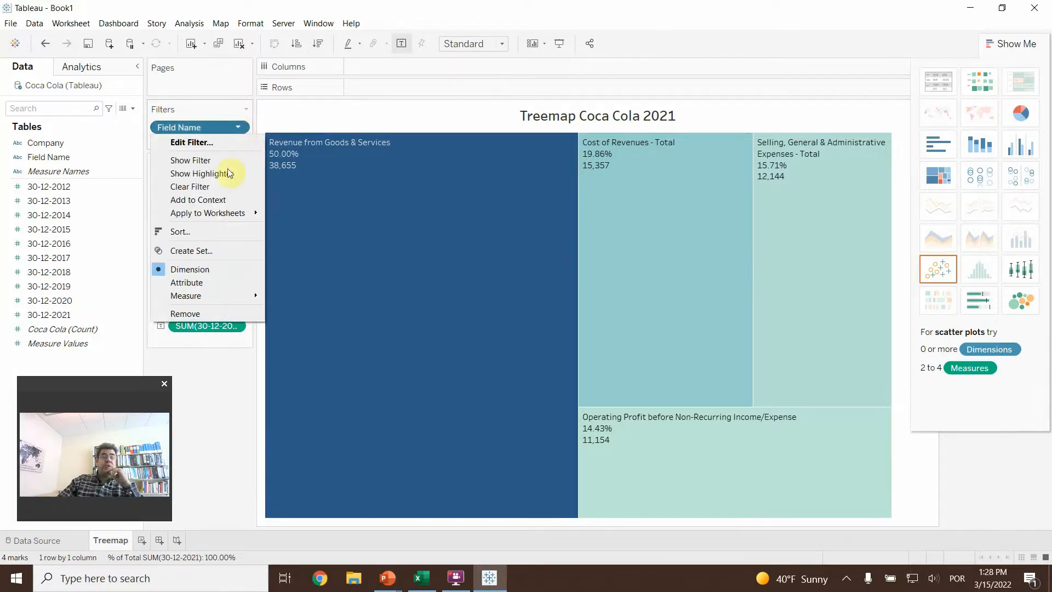
click(212, 143)
scroll(470, 225, down, 12)
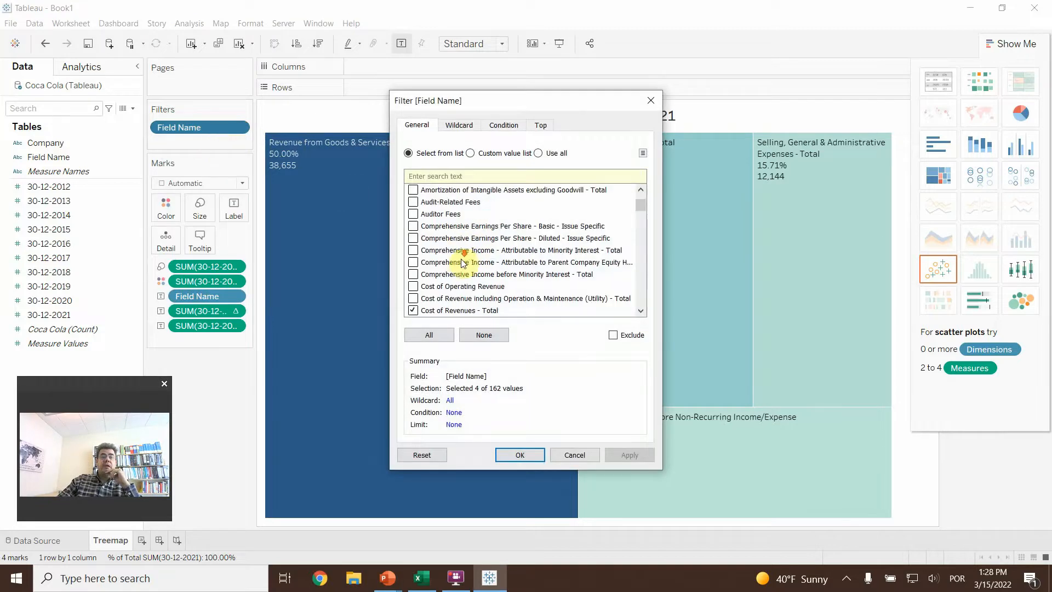
scroll(466, 273, down, 12)
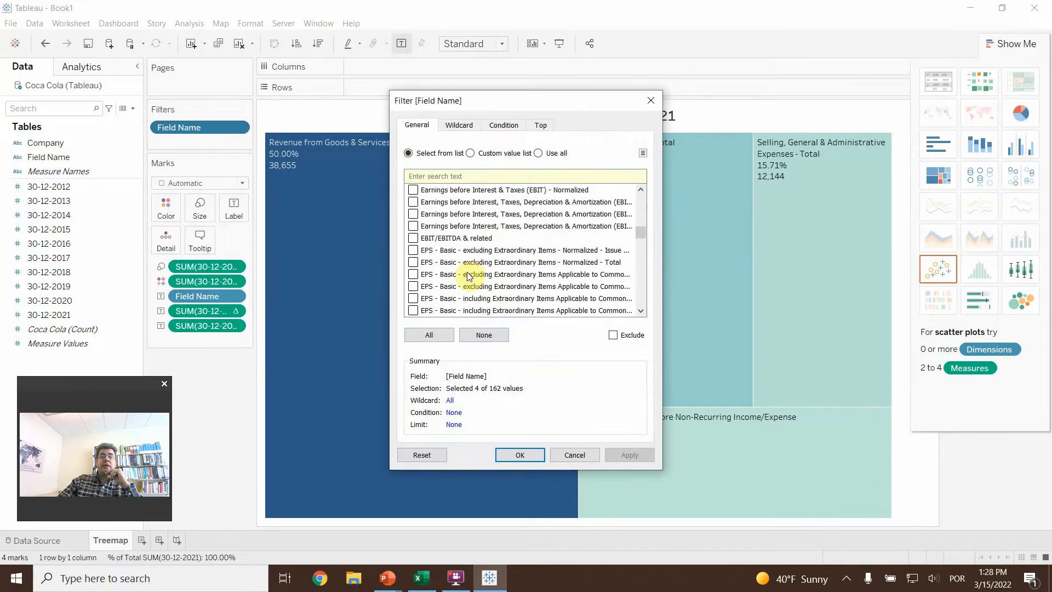
scroll(474, 291, down, 12)
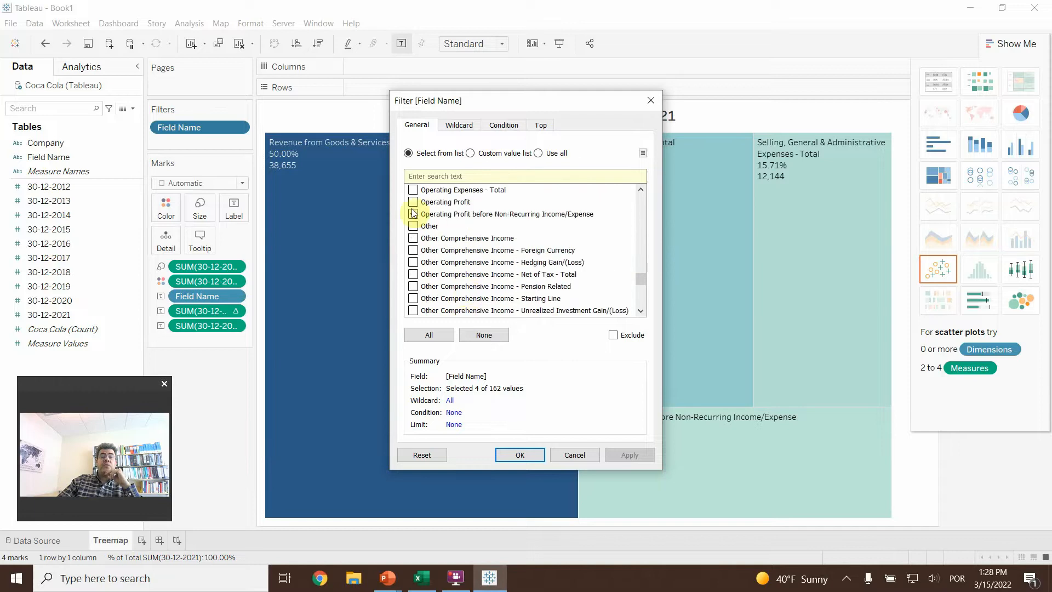
scroll(412, 241, down, 4)
click(412, 262)
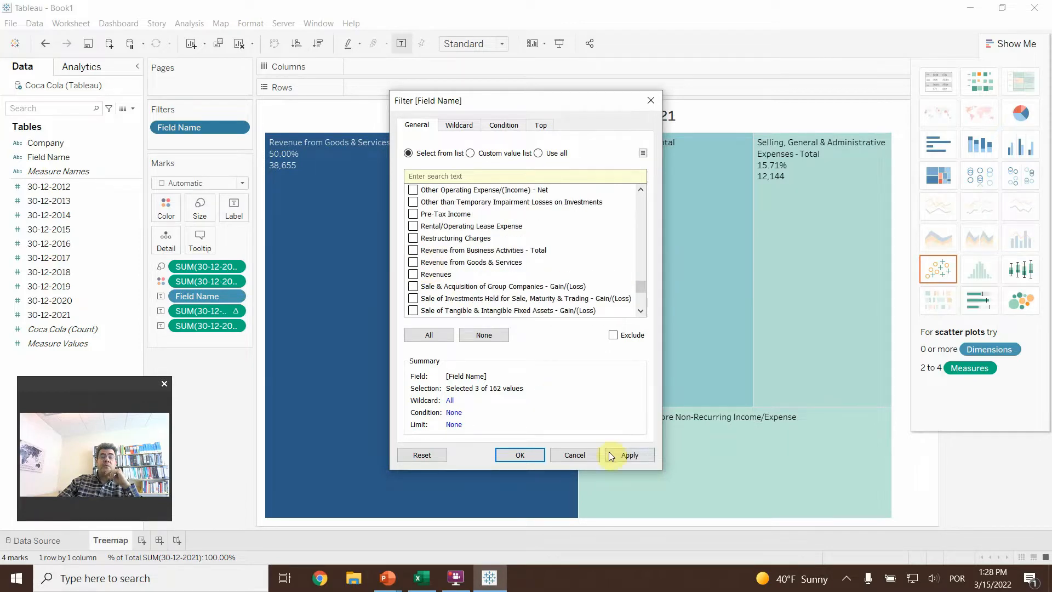
click(626, 455)
click(520, 455)
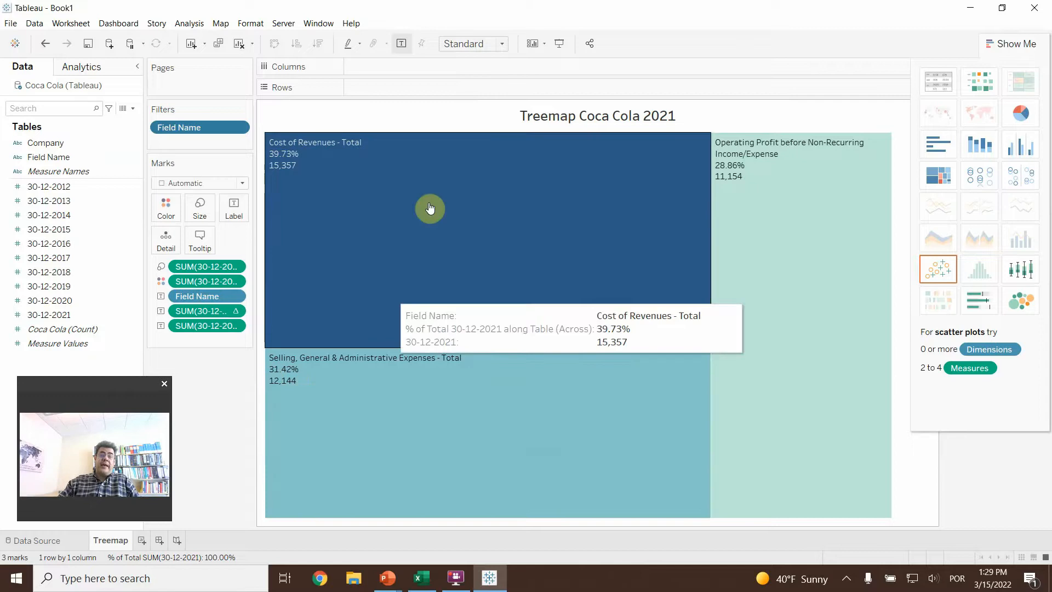
- Add "Revenue: " in front of the sheet name in the treemap title and apply the change
double_click(530, 119)
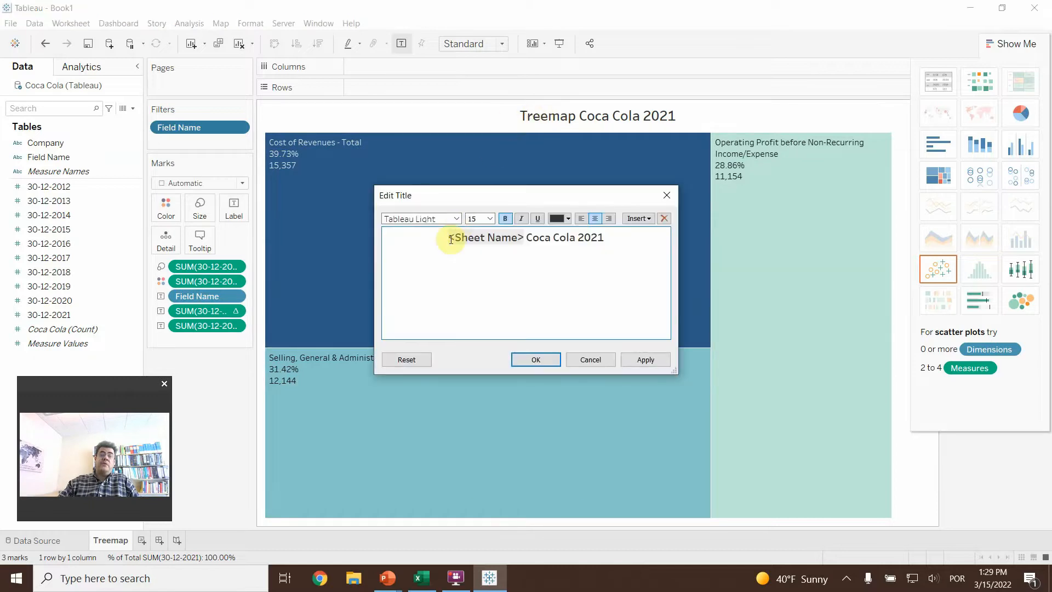
text(Reve)
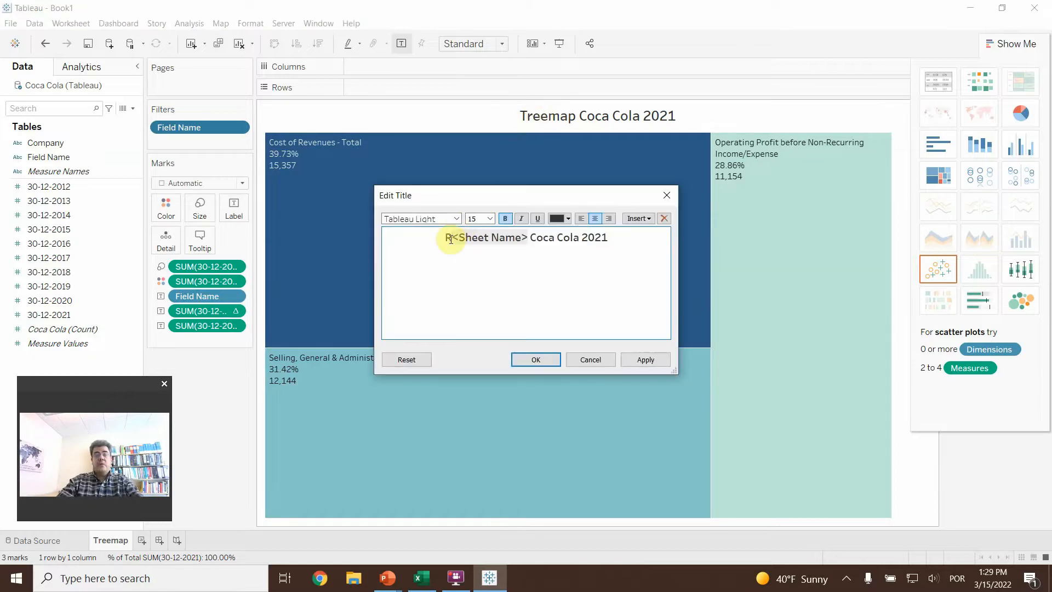
text(nue:)
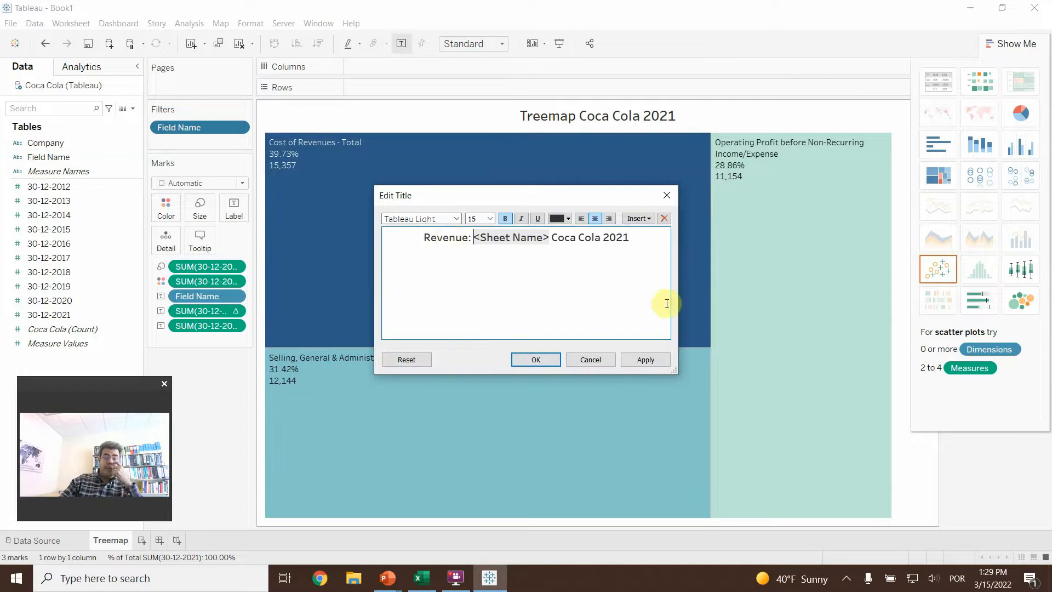
click(641, 361)
click(534, 362)
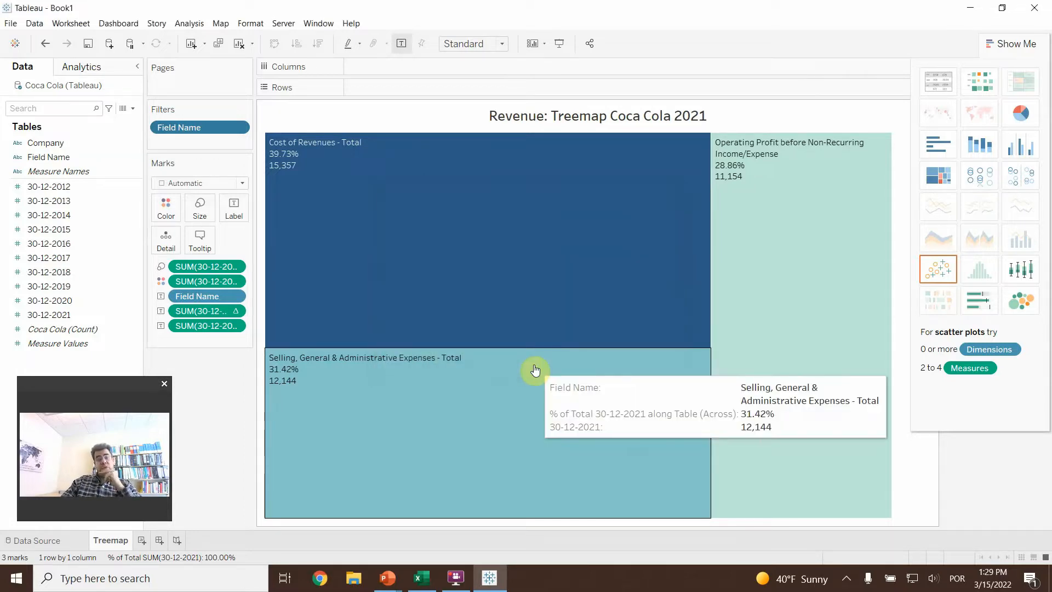
- Include Revenue from Goods & Services in the Field Name filter again and apply the change
click(239, 127)
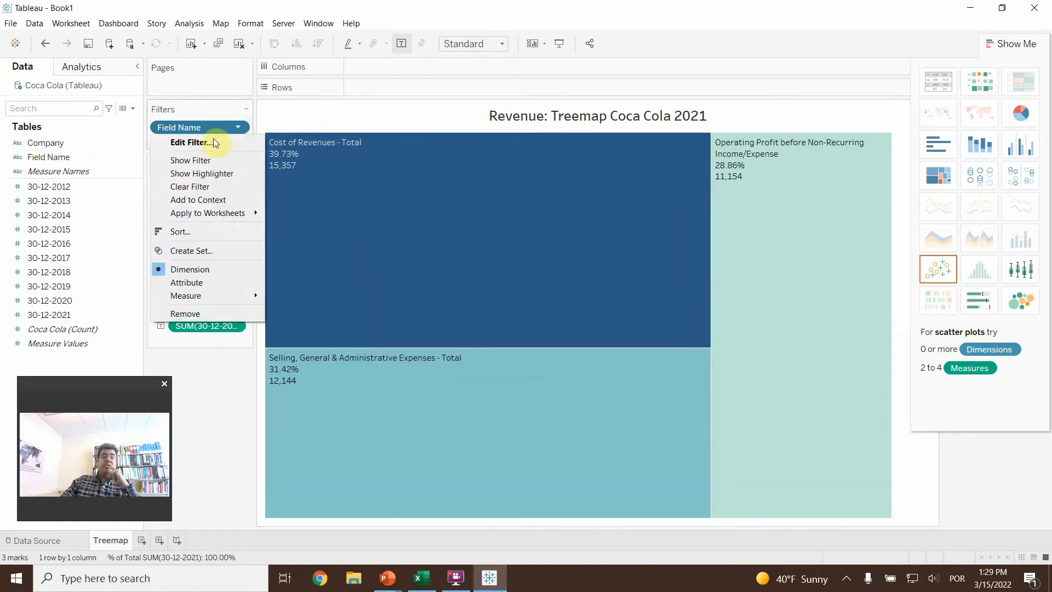
click(189, 143)
scroll(446, 296, down, 5)
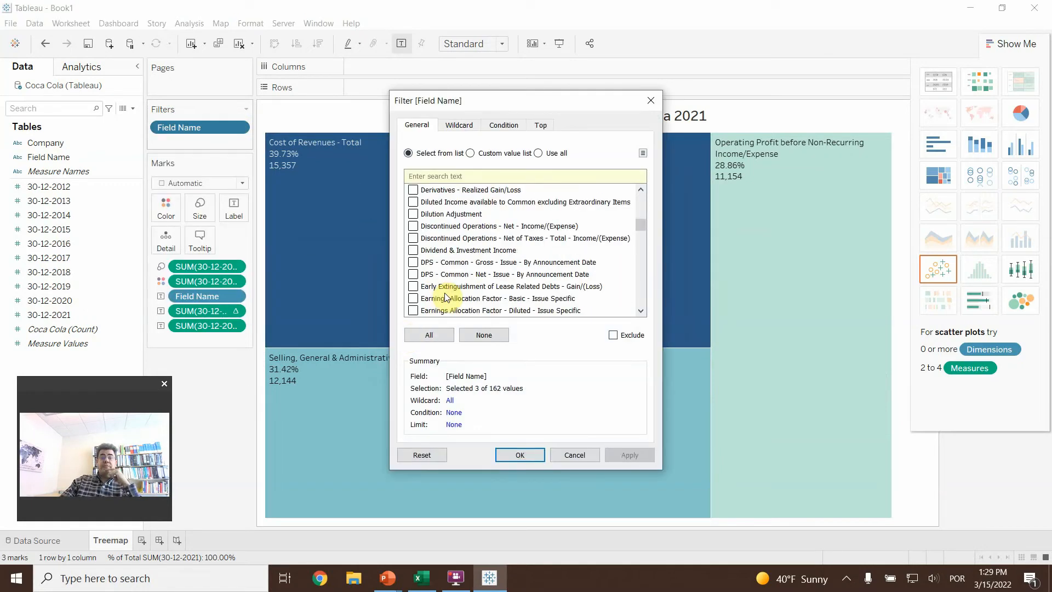
scroll(445, 297, down, 18)
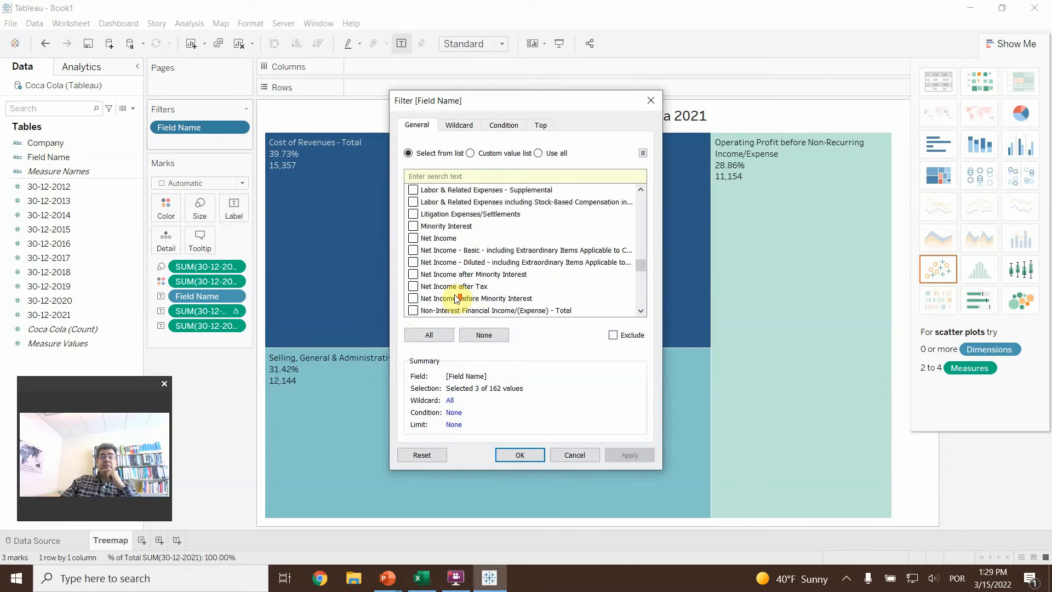
scroll(455, 298, down, 7)
scroll(460, 296, down, 3)
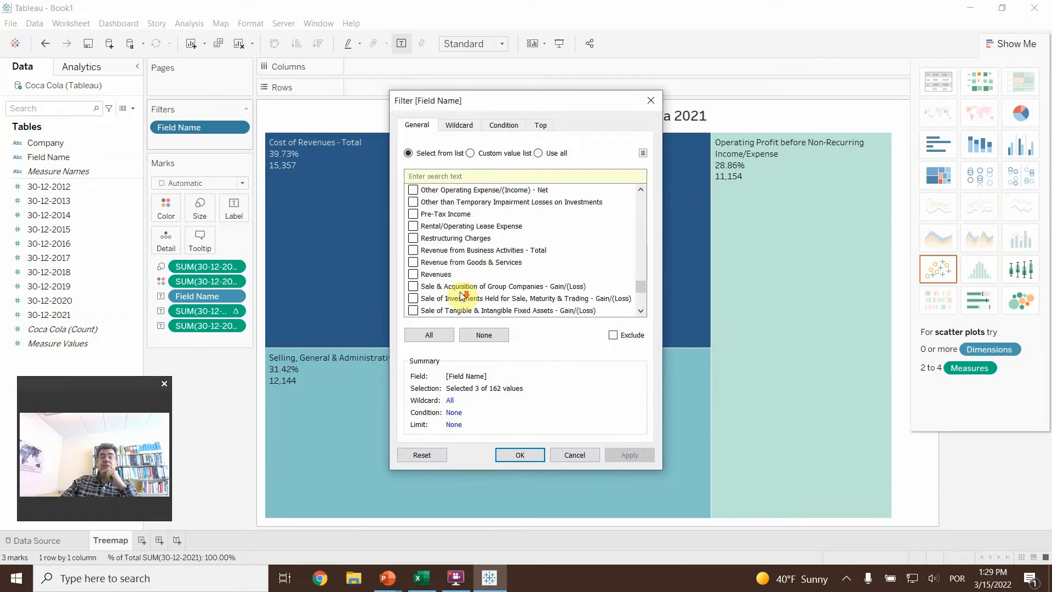
click(413, 261)
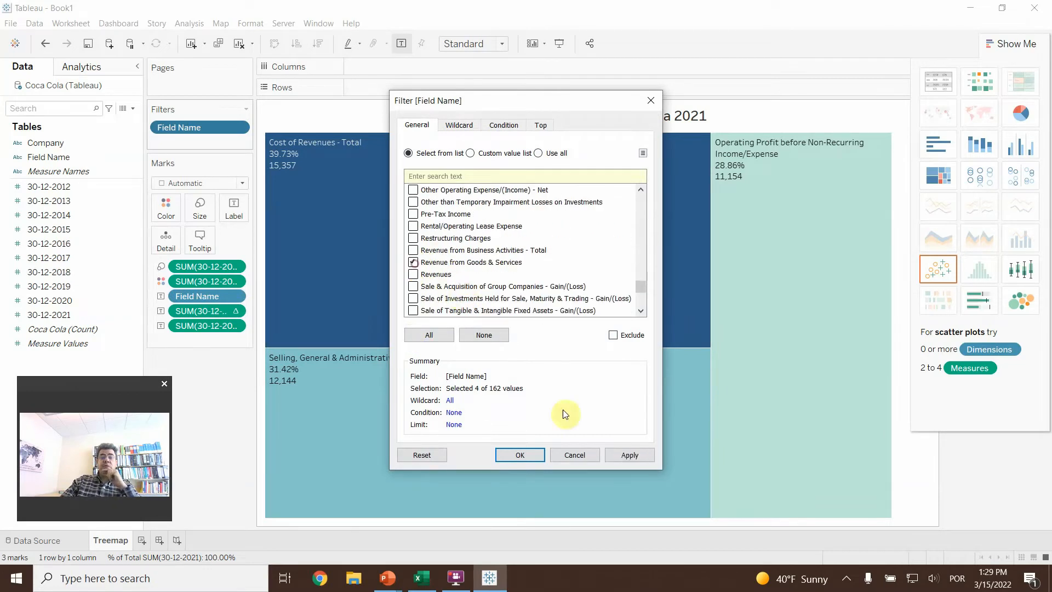
click(630, 455)
click(533, 457)
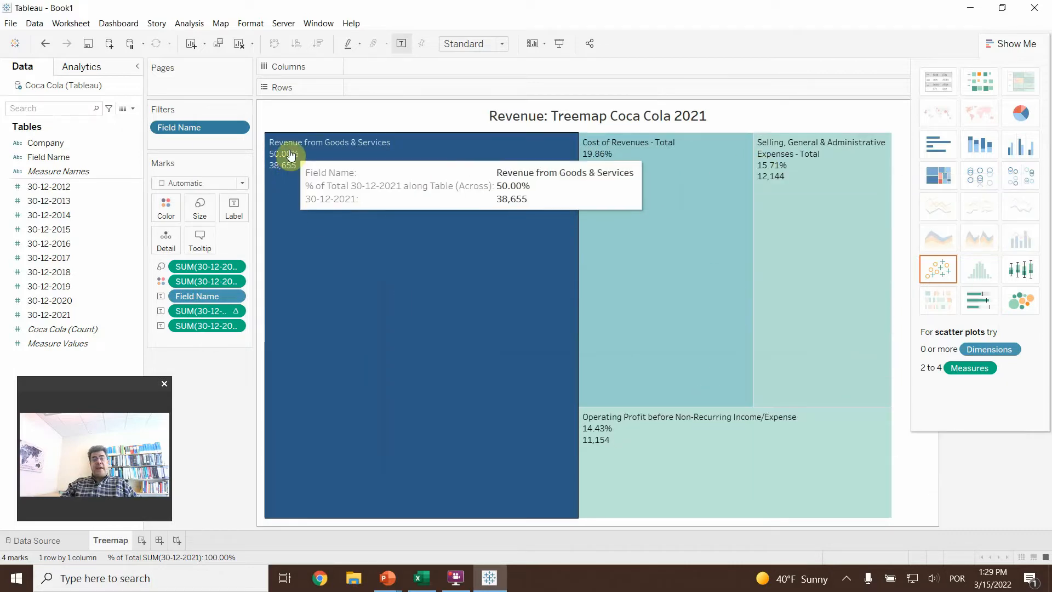
- Multiply the percent-of-total label's formula by 2, giving SUM([30-12-2021]) / TOTAL(SUM([30-12-2021]))*2
click(235, 311)
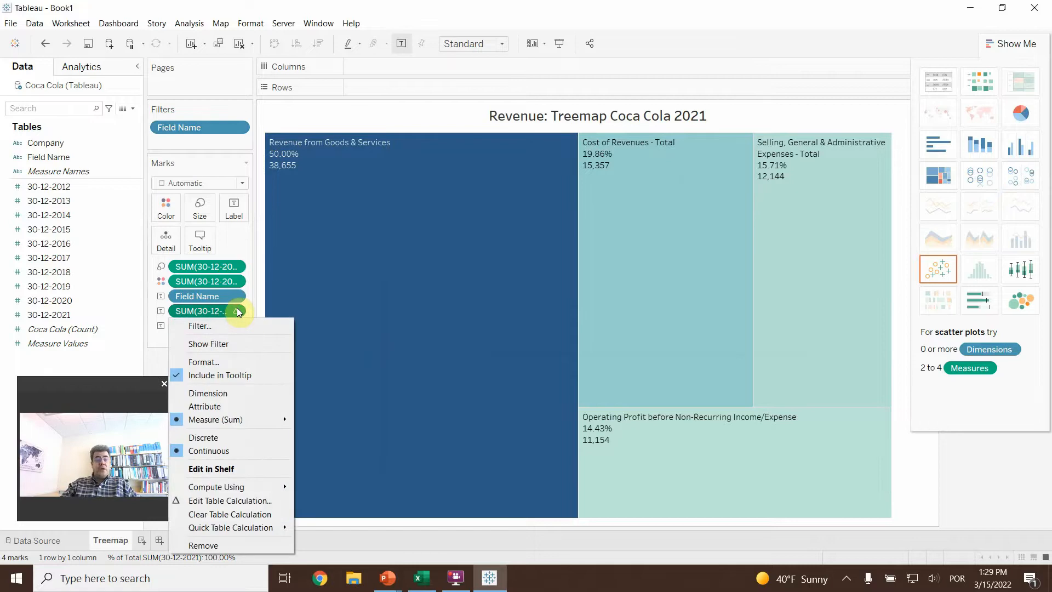
click(244, 469)
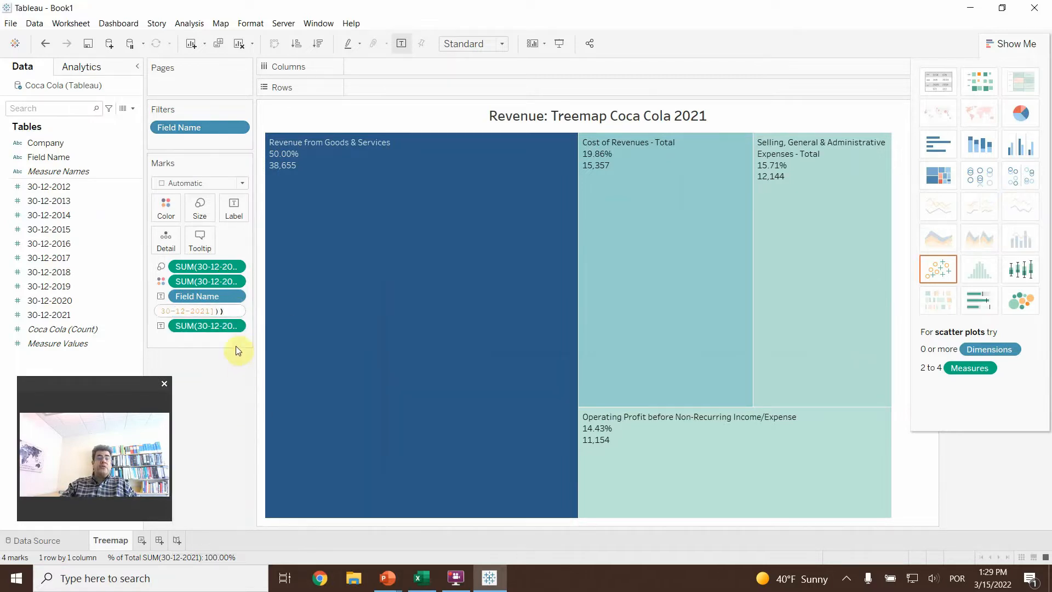
key(Left)
key(Left)
key(Left)
key(Left)
key(Left)
key(Left)
key(Left)
key(Left)
key(Left)
key(Left)
key(Left)
key(Left)
key(Left)
key(Left)
key(Left)
key(Left)
key(Left)
key(Left)
key(Left)
key(Left)
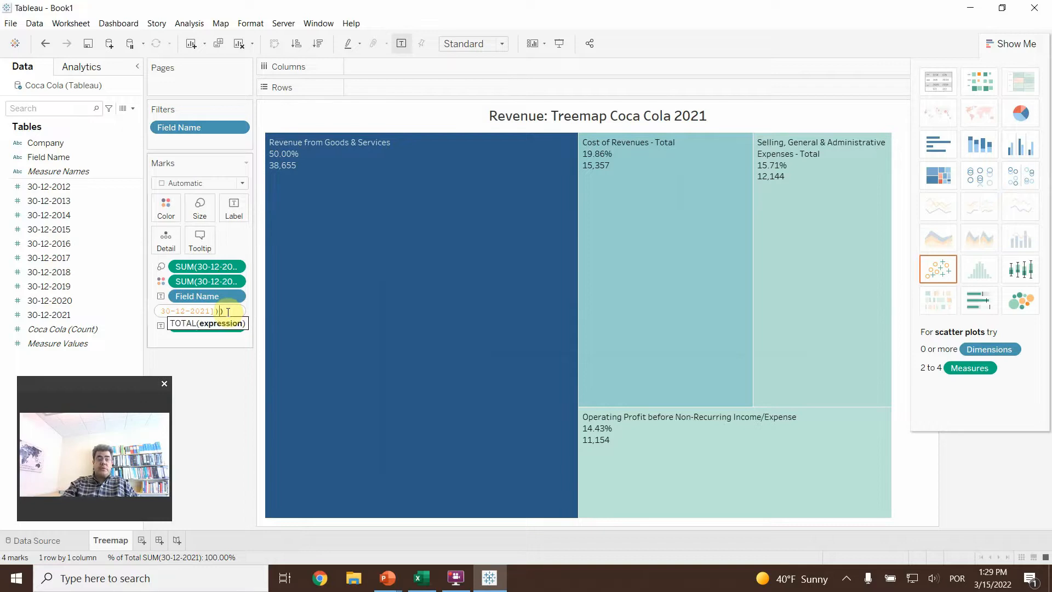
key(Left)
key(Left)
key(Left)
key(Left)
key(Left)
key(Left)
key(Left)
key(Left)
key(Left)
key(Left)
key(Left)
key(Left)
key(Left)
key(Left)
key(Left)
key(Left)
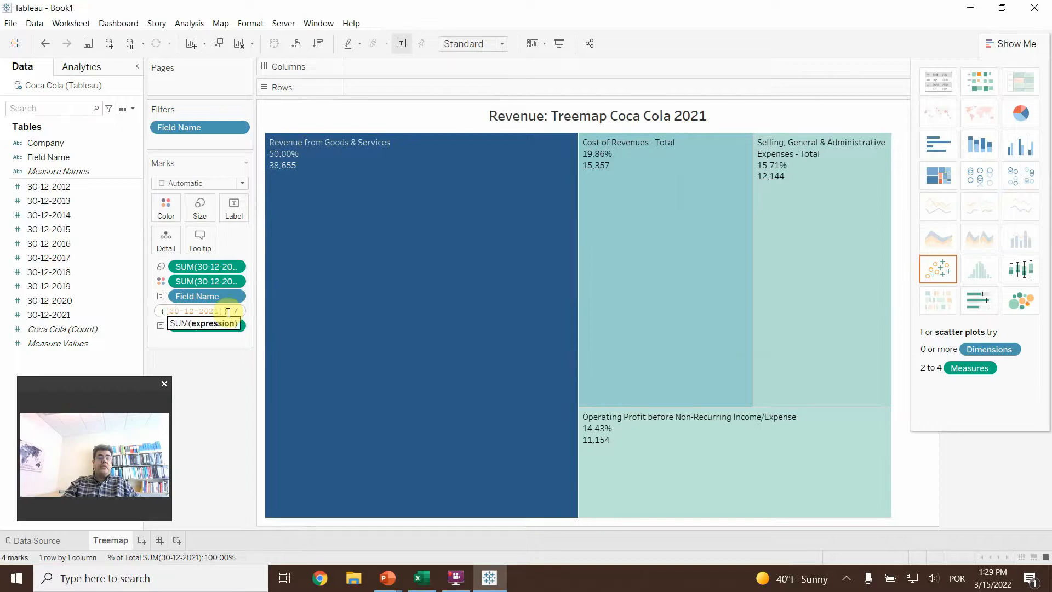
key(Left)
key(Left)
key(Left)
key(Left)
key(Left)
key(Left)
key(Left)
key(Right)
key(Right)
key(Right)
key(Right)
key(Right)
key(Right)
key(Right)
key(Right)
key(Right)
key(Right)
key(Right)
key(Right)
key(Right)
key(Right)
key(Right)
key(Right)
key(Right)
key(Right)
key(Right)
key(Right)
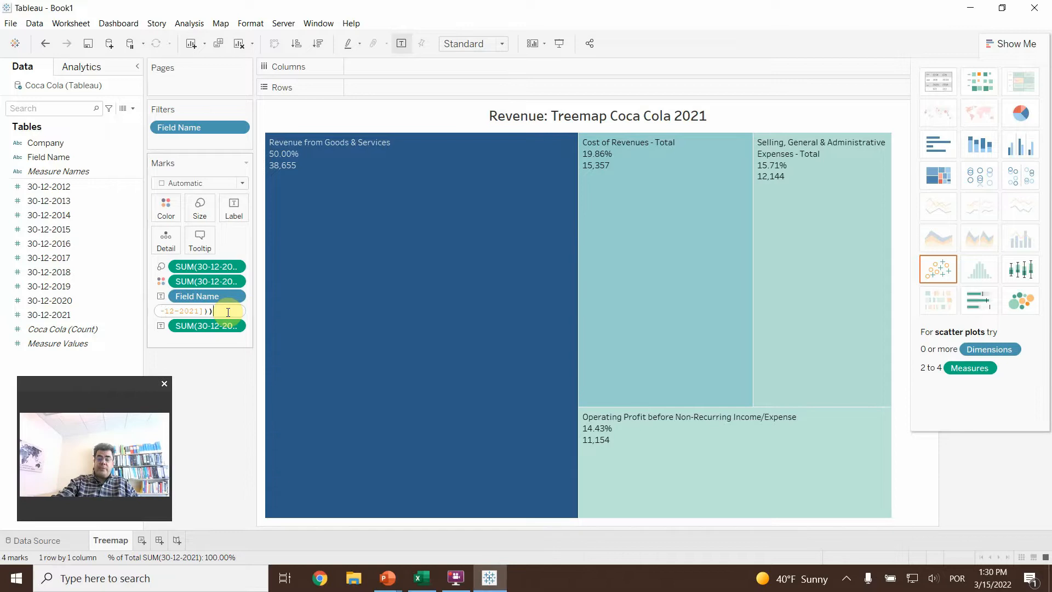
text(*2)
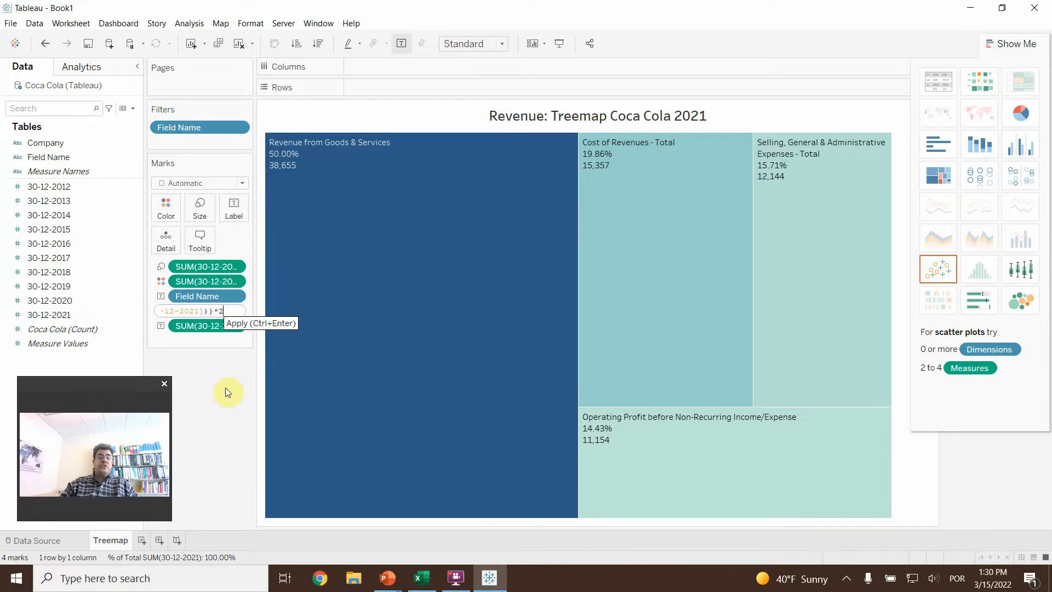
key(Return)
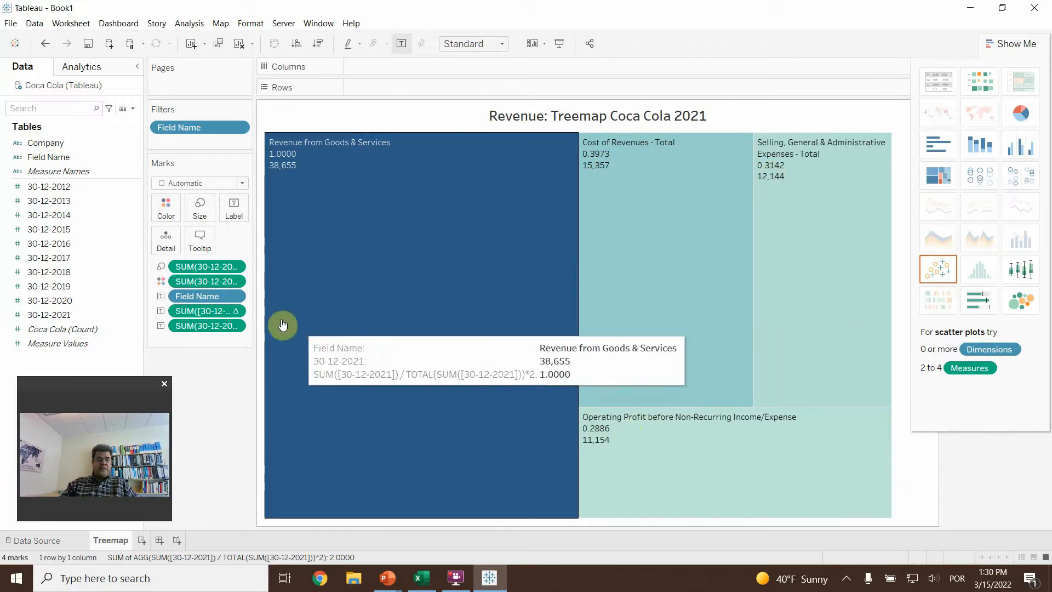
- Format the default numbers of the edited percent-of-total label as Percentage with 2 decimal places
click(235, 311)
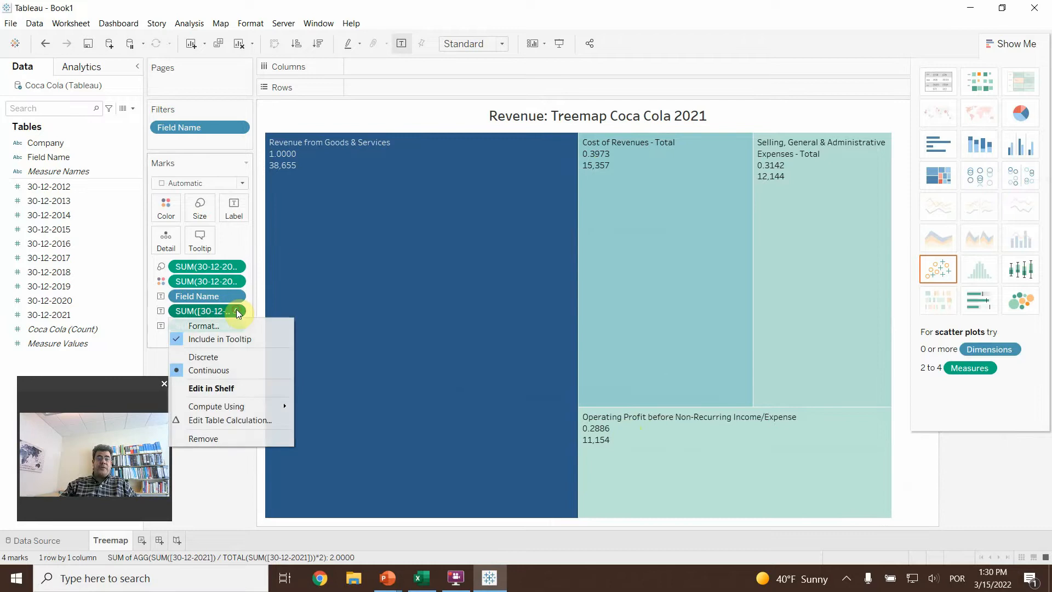
click(201, 326)
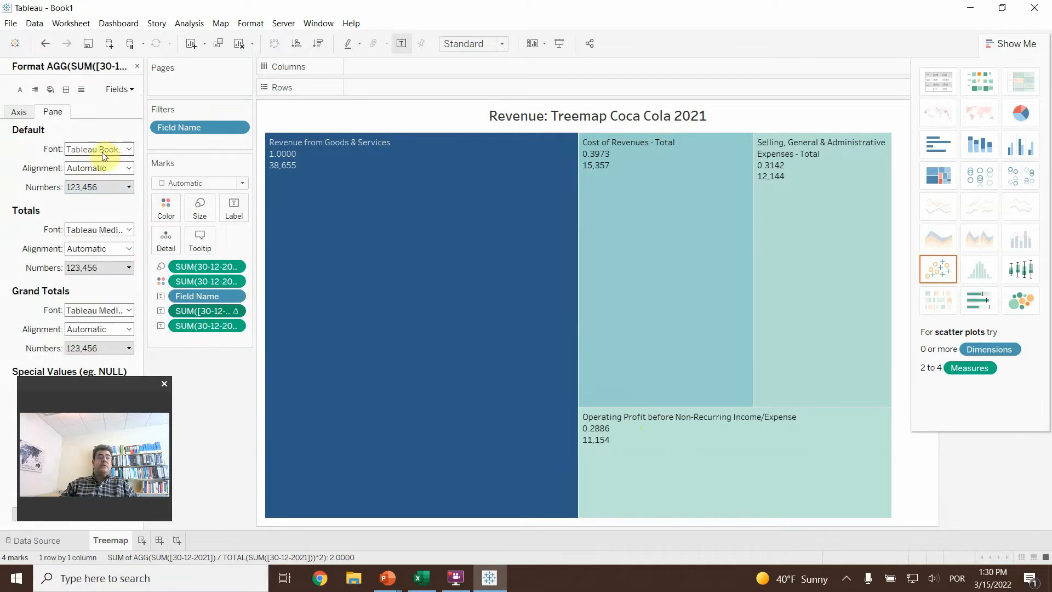
click(107, 187)
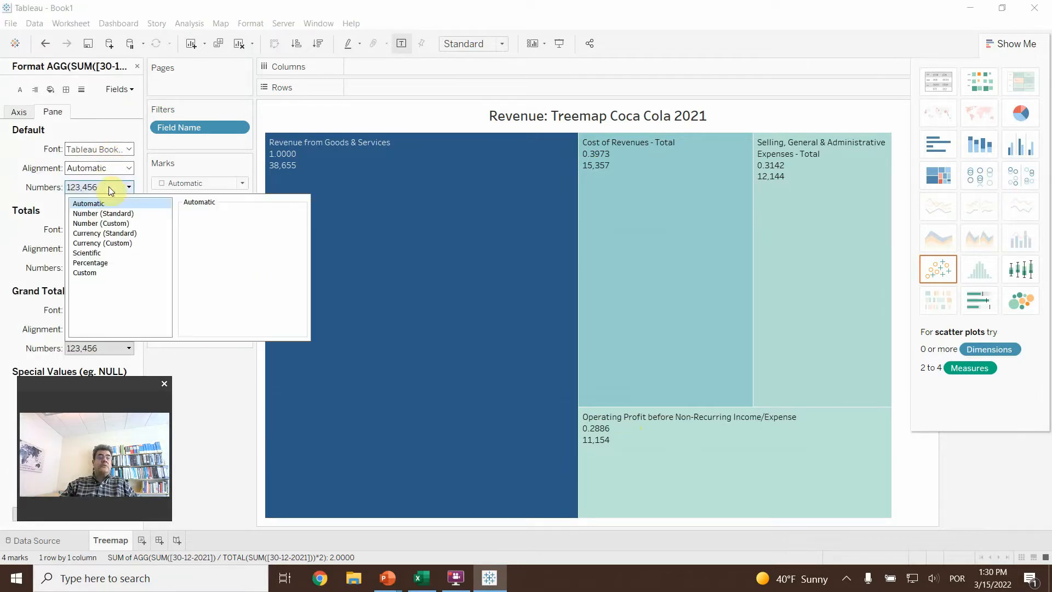
click(109, 262)
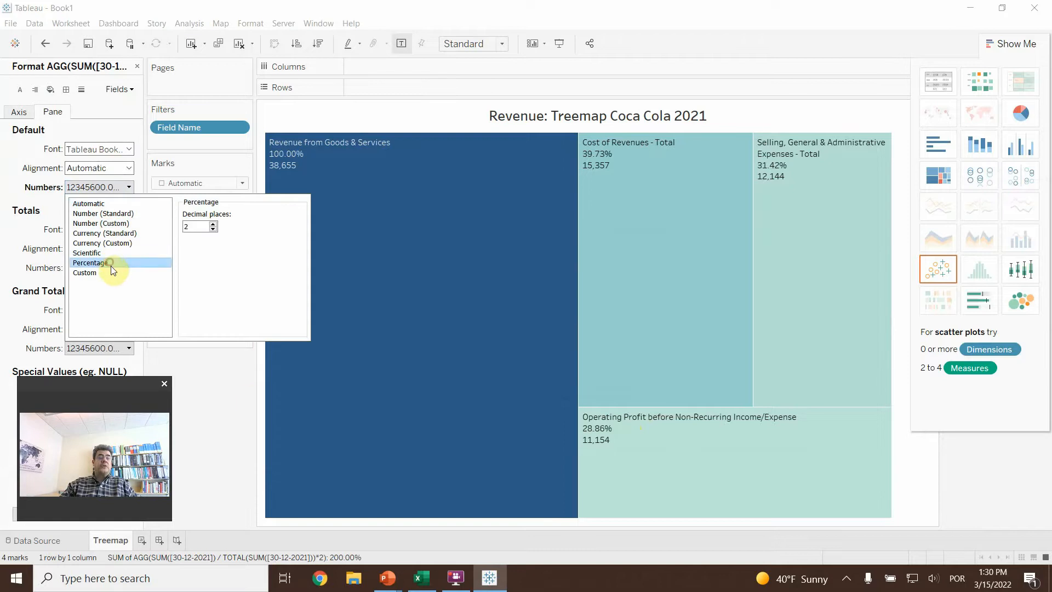
click(251, 398)
- Place the plain 30-12-2021 value label above the percentage label in each block and close the number formatting options
mouse_move(328, 371)
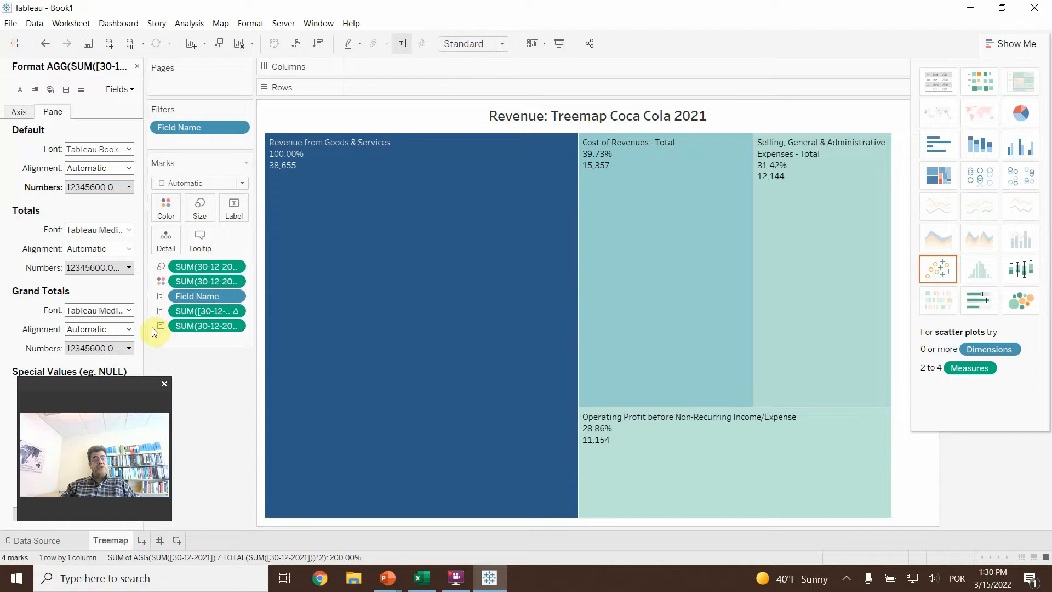
drag(169, 326, 169, 303)
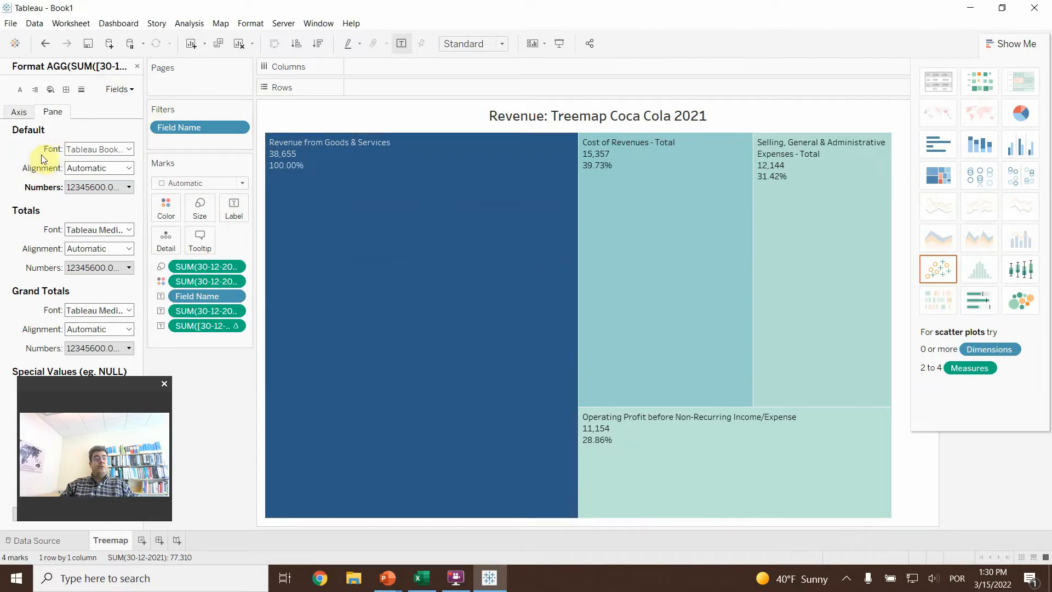
click(137, 67)
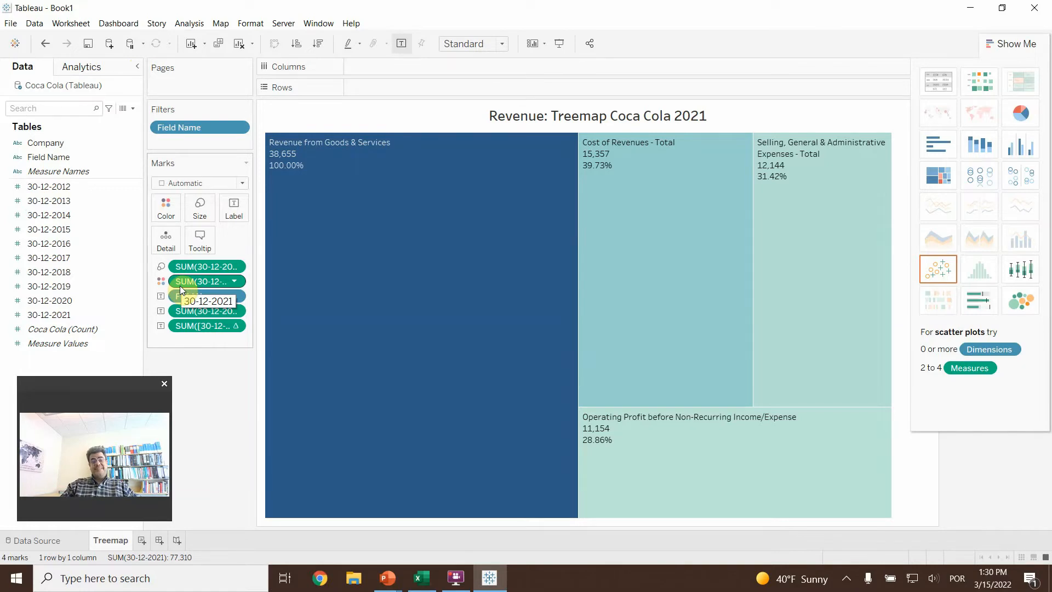
- Collapse the Show Me chart suggestions and recolour the treemap with the Orange palette
mouse_move(443, 209)
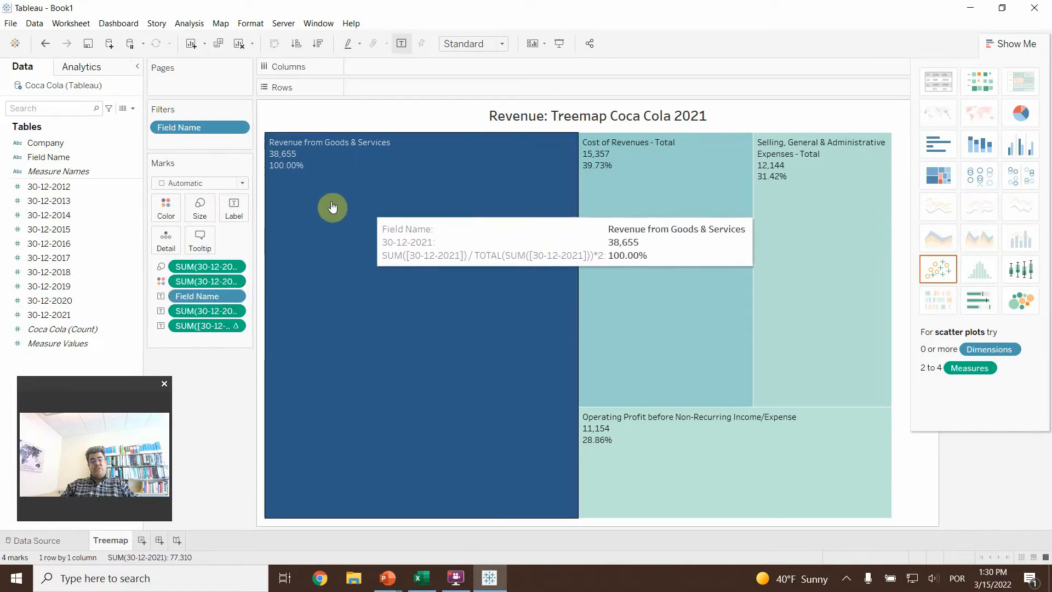
mouse_move(352, 241)
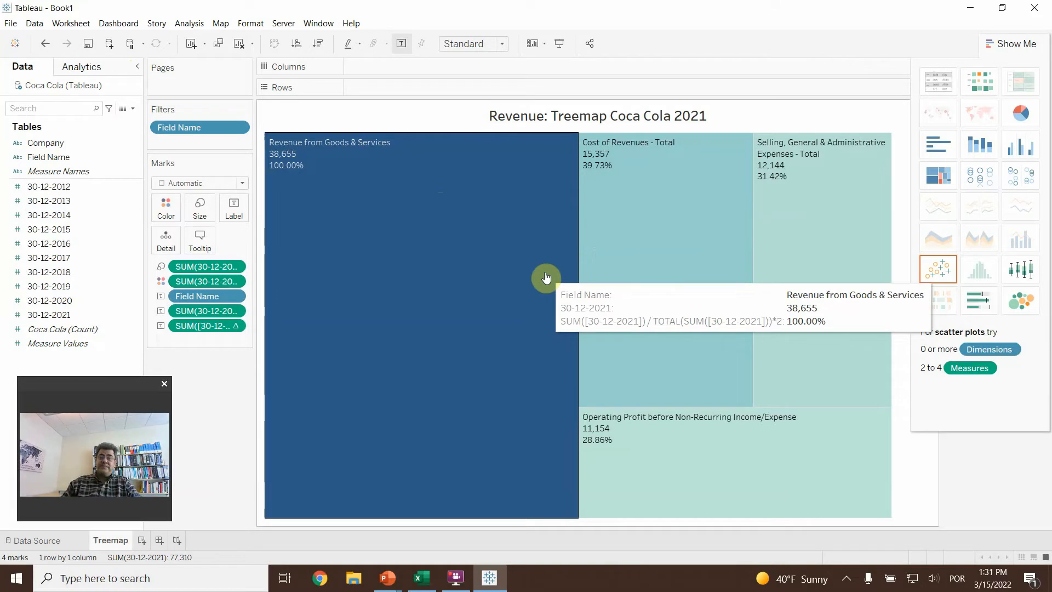
click(1000, 49)
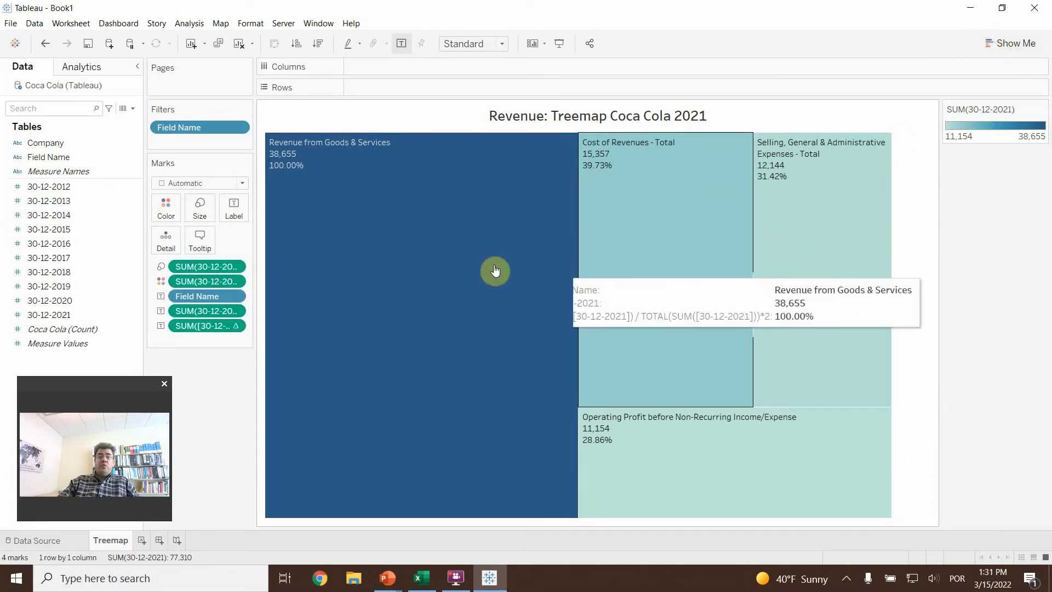
click(169, 205)
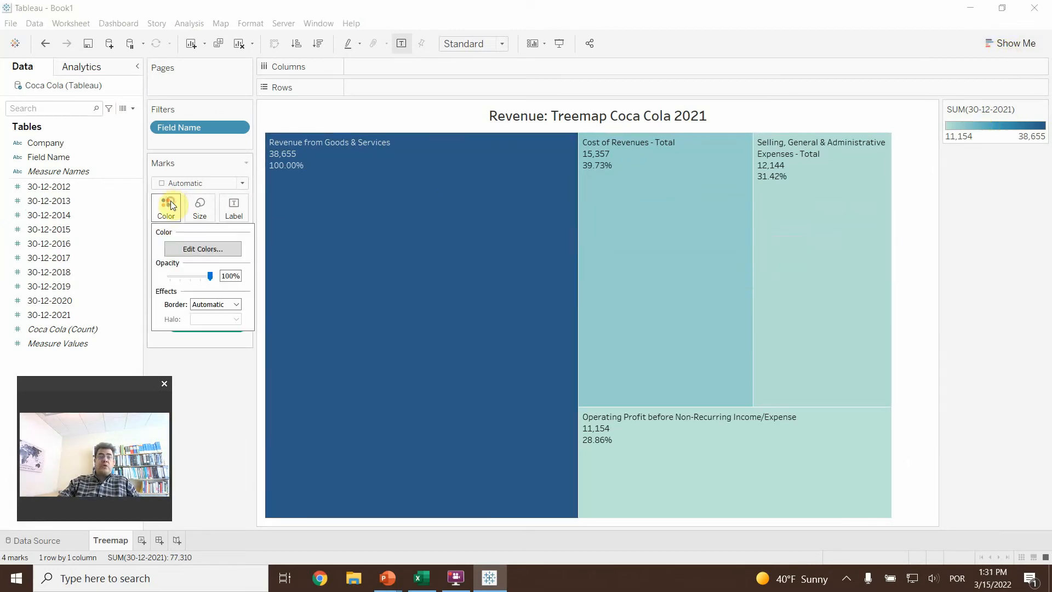
click(214, 254)
click(621, 236)
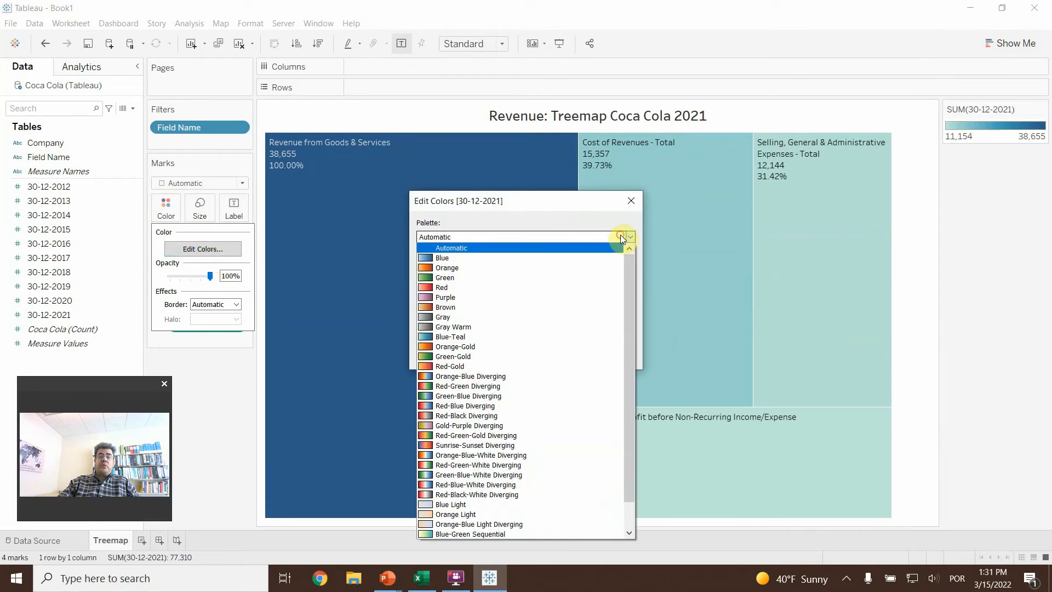
click(442, 267)
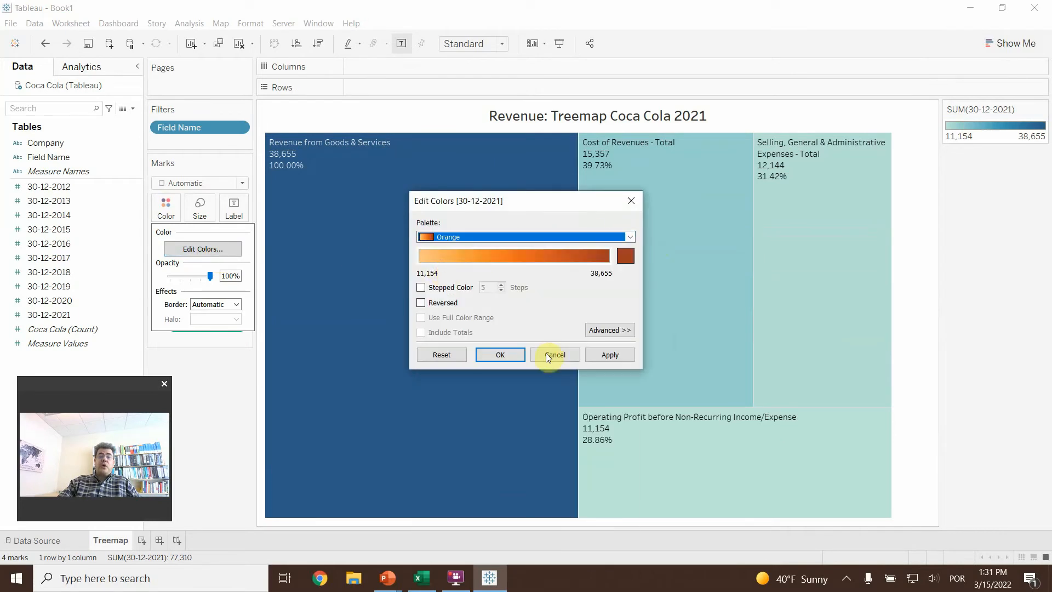
click(603, 355)
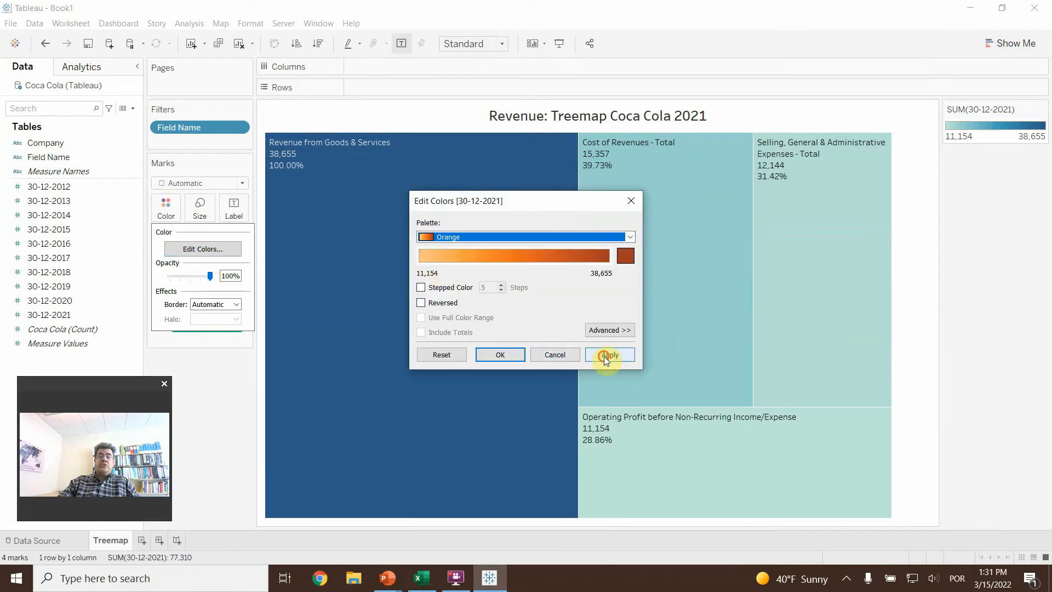
click(487, 353)
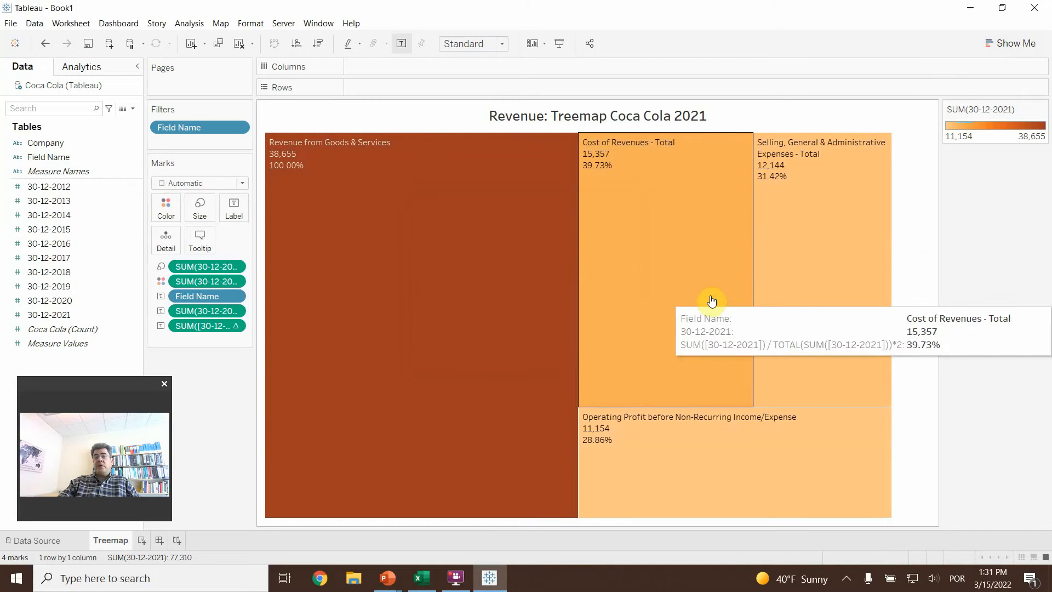
- Hide the 30-12-2021 colour legend card and inspect the details of the expense and operating profit blocks
click(1040, 115)
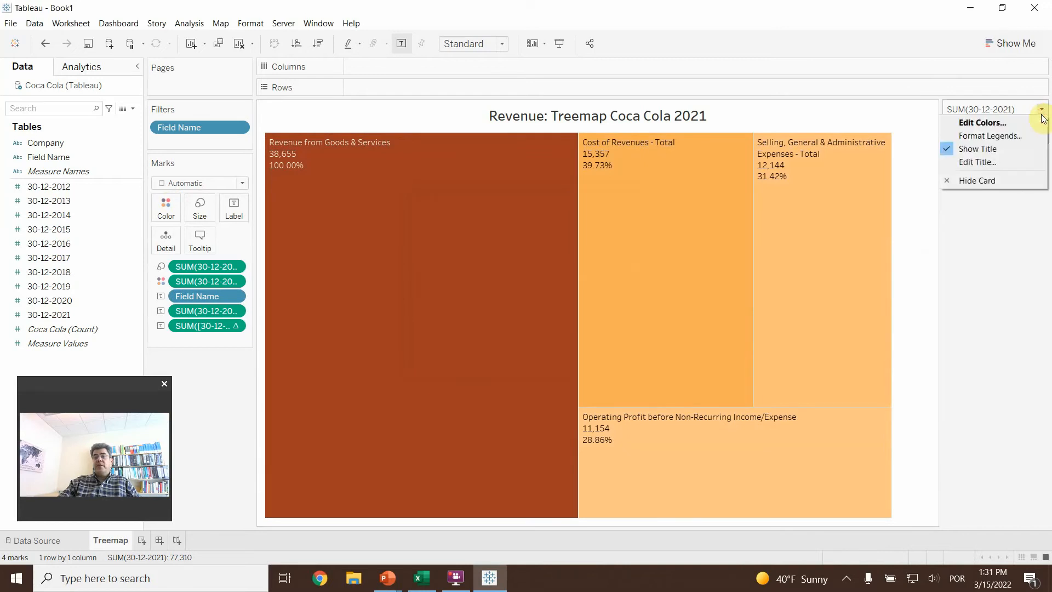
click(984, 183)
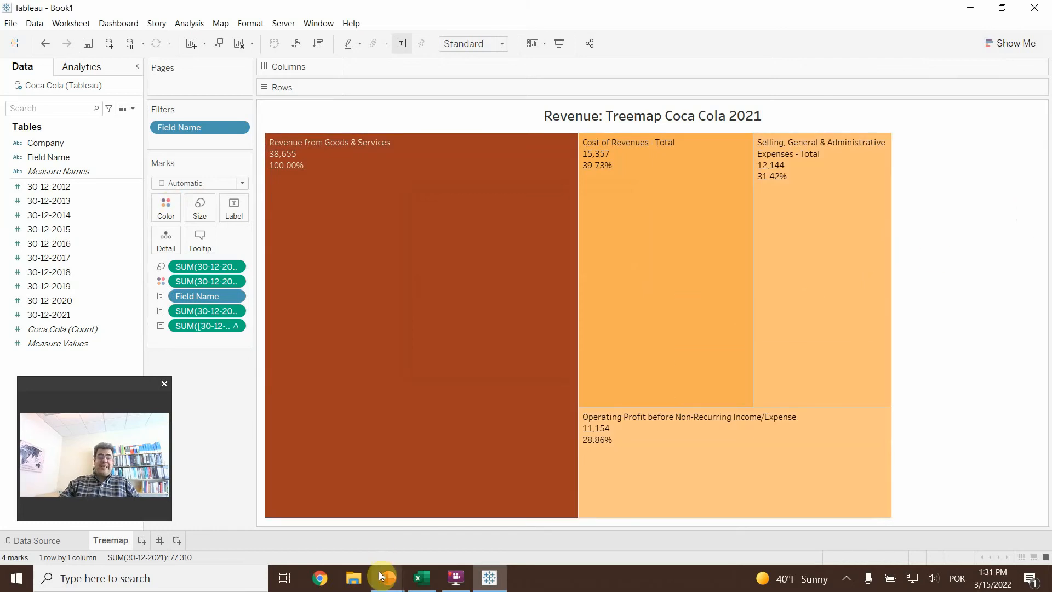
mouse_move(379, 571)
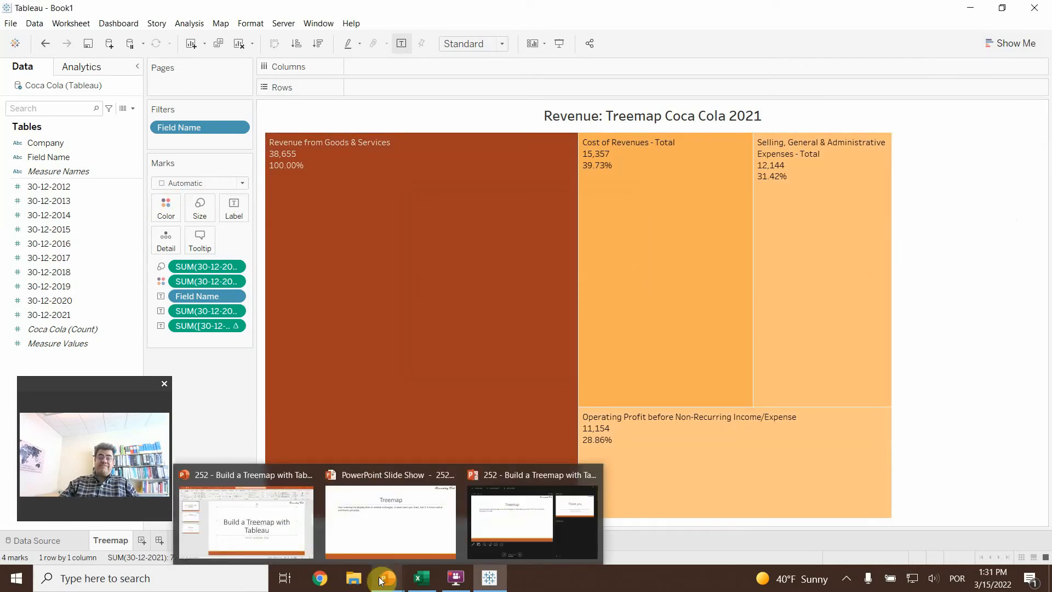
mouse_move(809, 203)
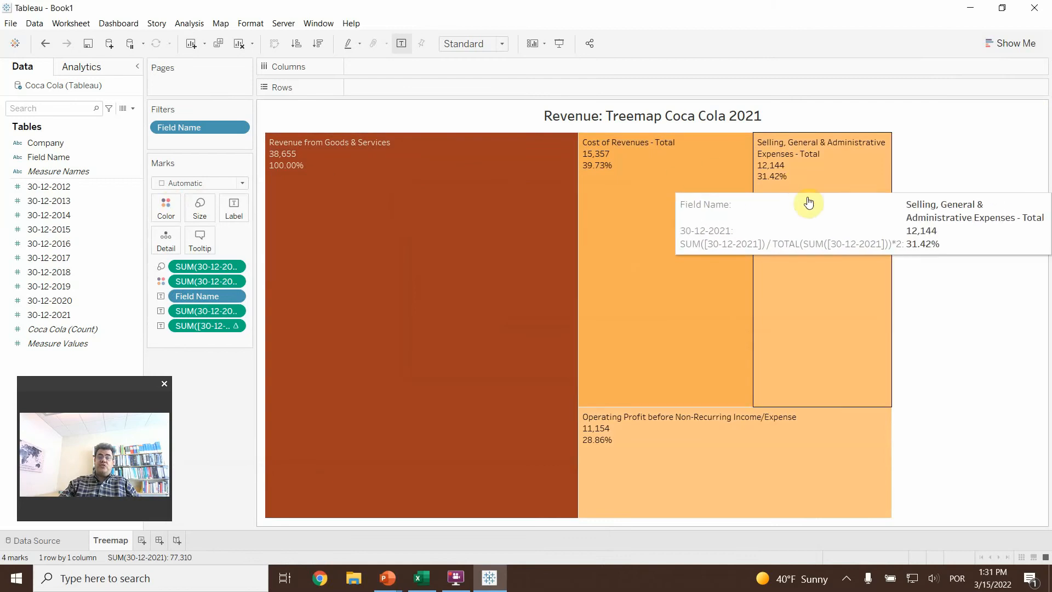
mouse_move(673, 441)
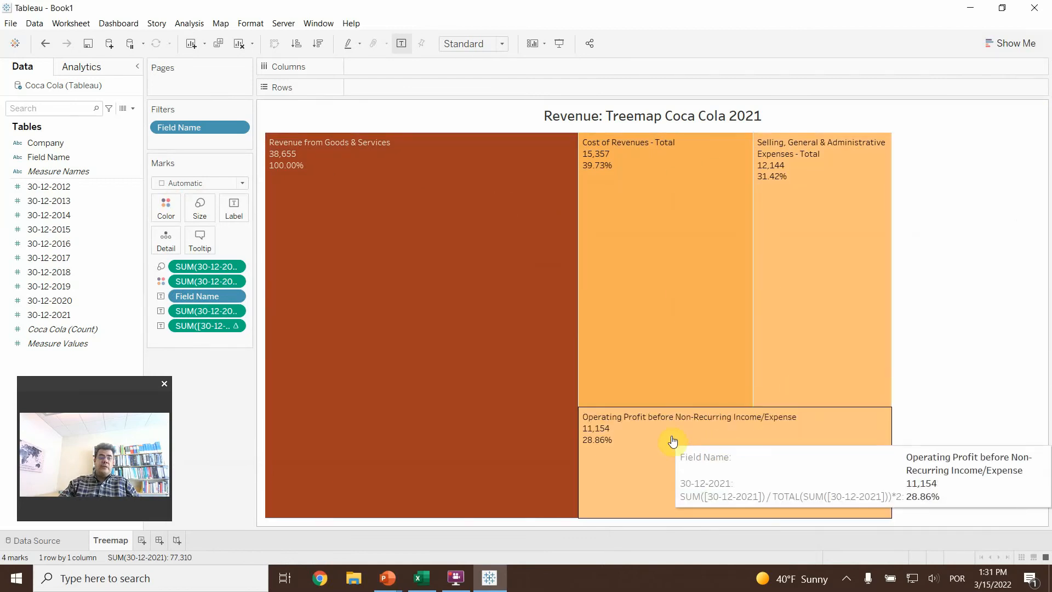
mouse_move(557, 393)
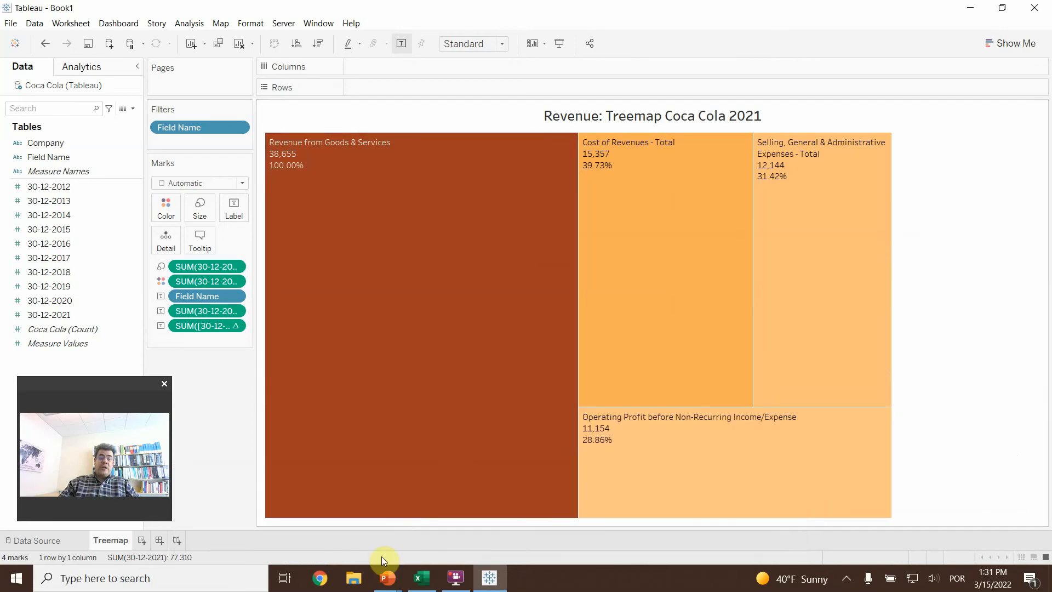
- Switch to the running PowerPoint slide show and advance to the closing "Thank you" slide
click(387, 578)
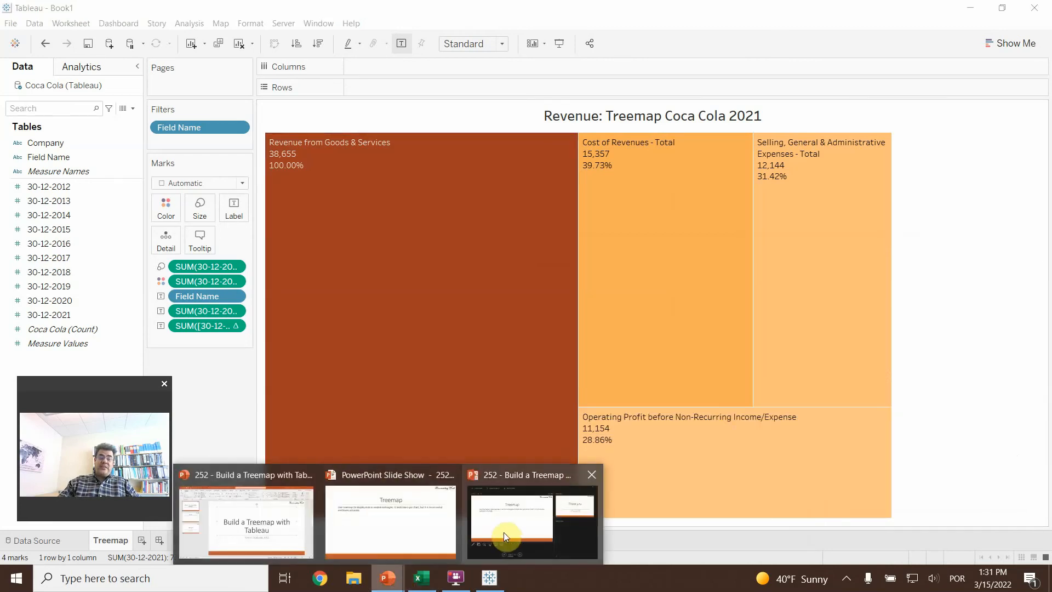
click(413, 521)
click(515, 394)
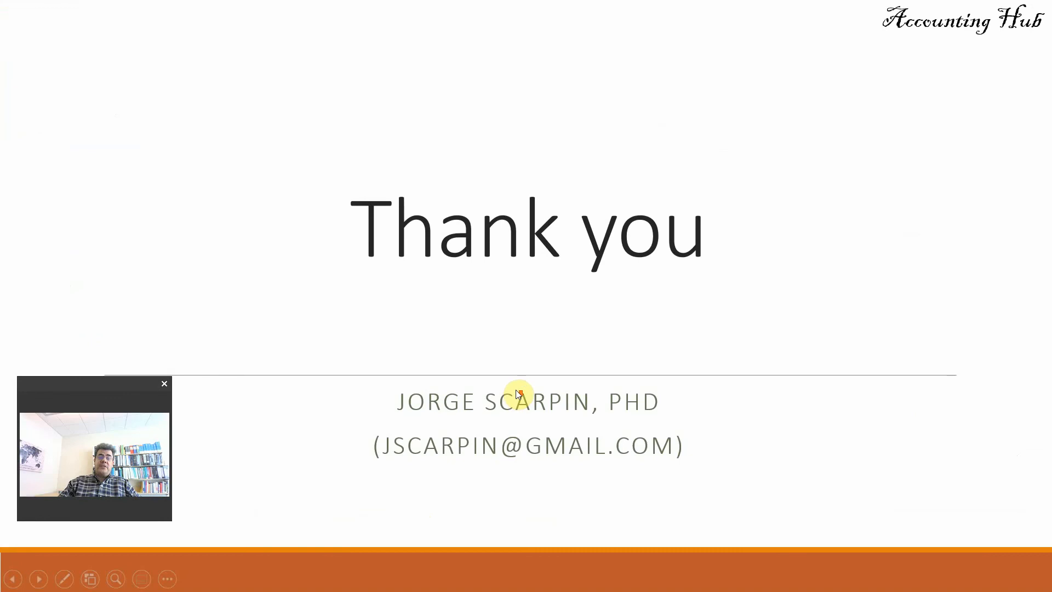